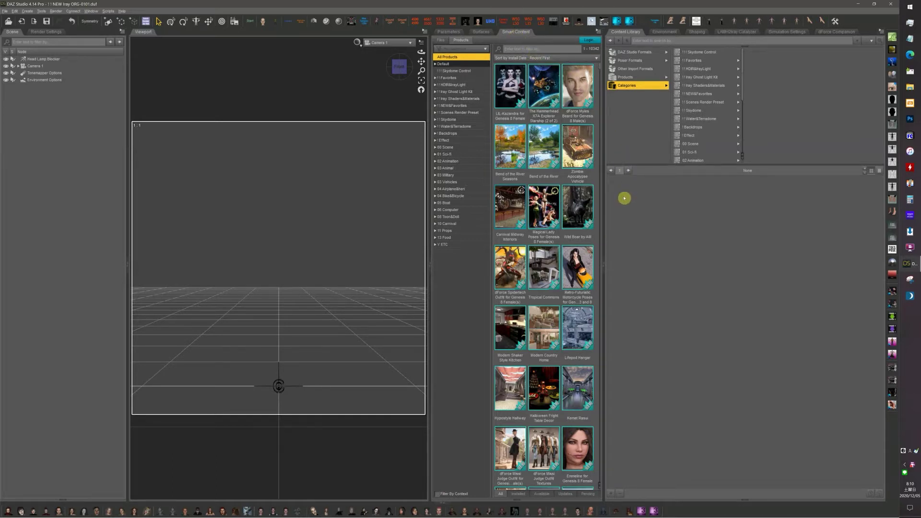
Step: Log in to Daz Connect and install all the available products, from Future Bike through the last one listed for Genesis 8 Male
click(587, 42)
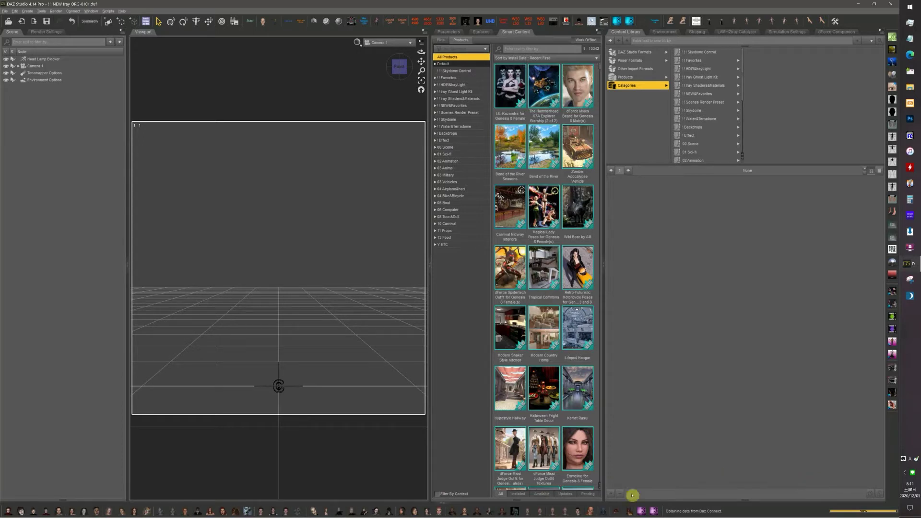
click(542, 494)
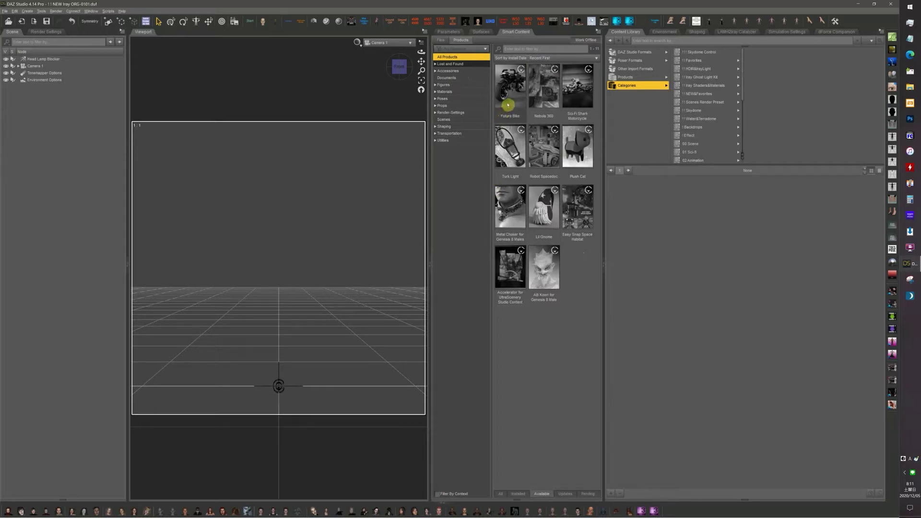
mouse_move(507, 105)
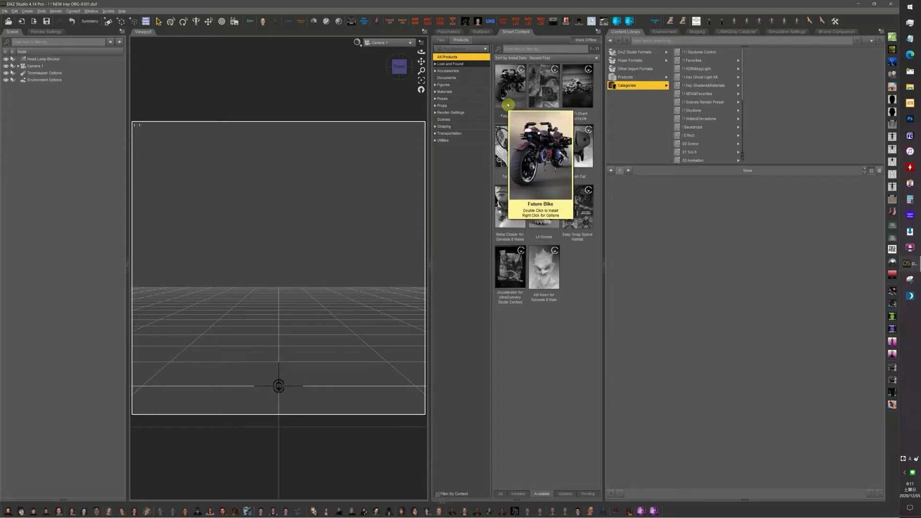
click(509, 103)
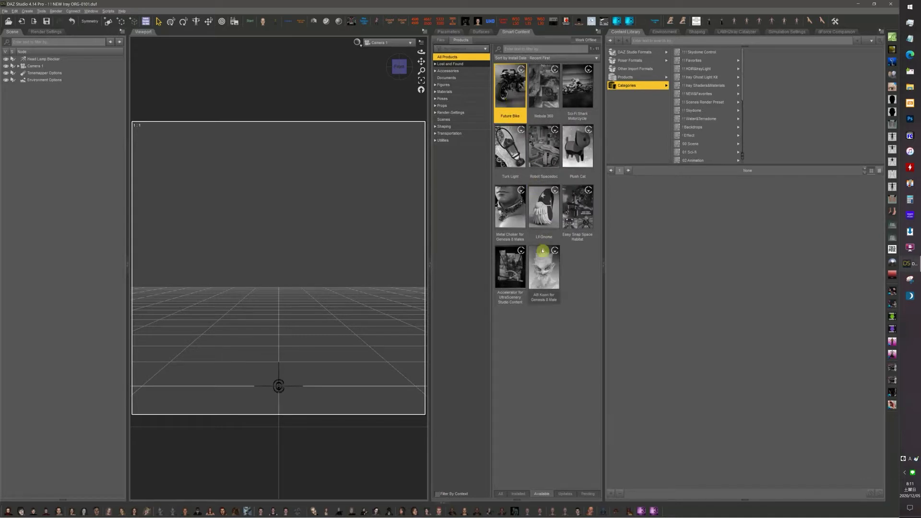
shift+click(543, 263)
right_click(543, 271)
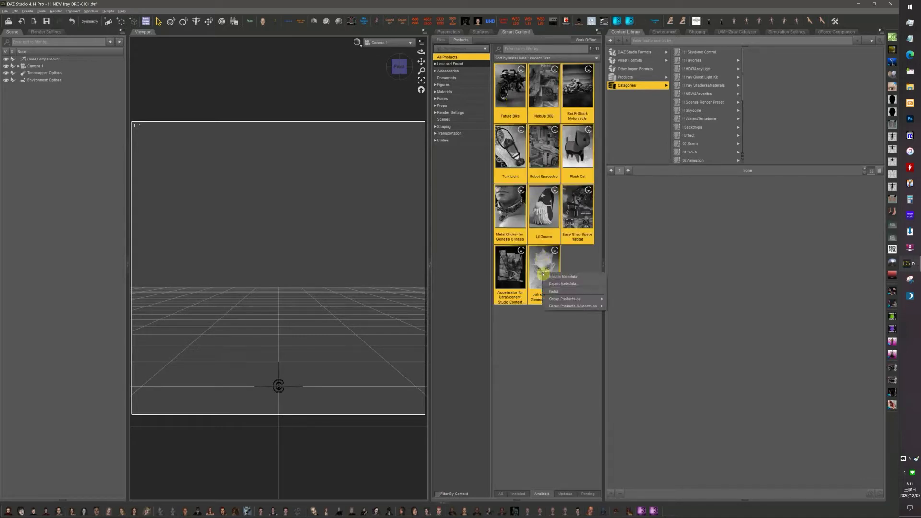
click(554, 291)
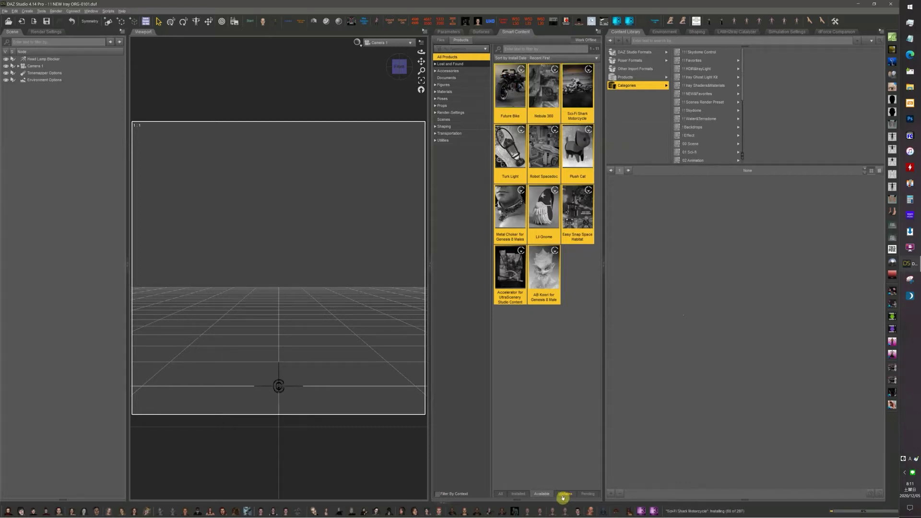
Step: Install the available update for the Electron Stealth Car product and switch back to working offline
click(563, 496)
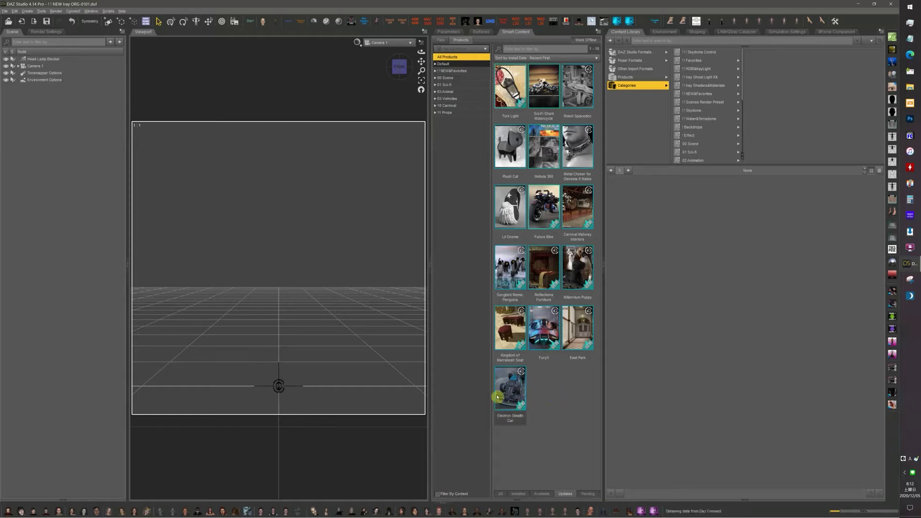
click(514, 401)
right_click(513, 400)
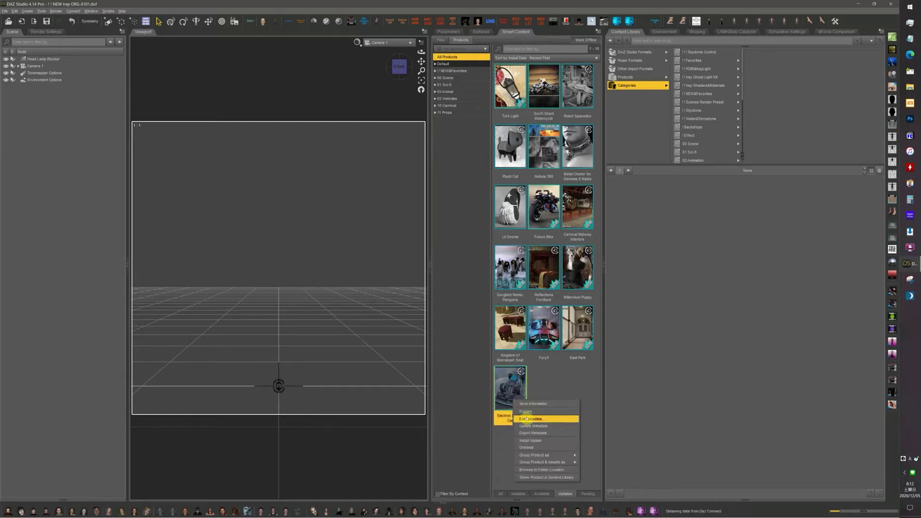
click(530, 440)
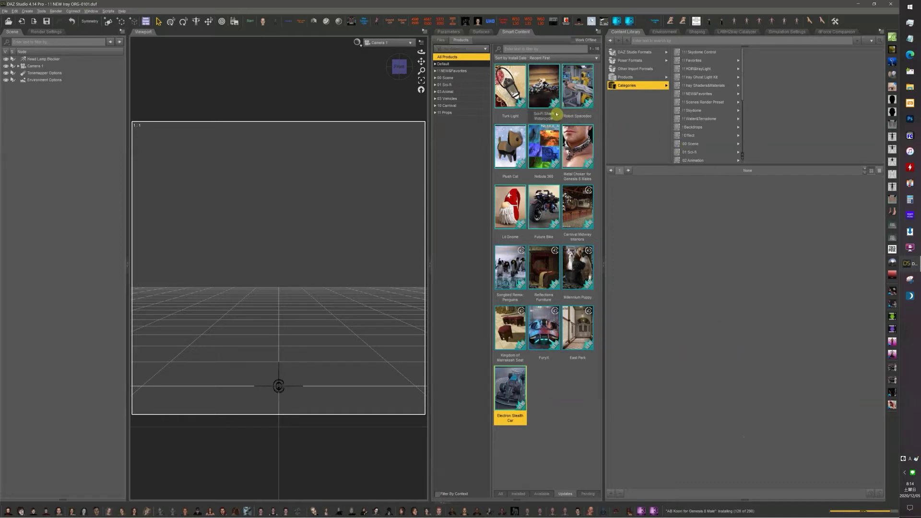
mouse_move(556, 114)
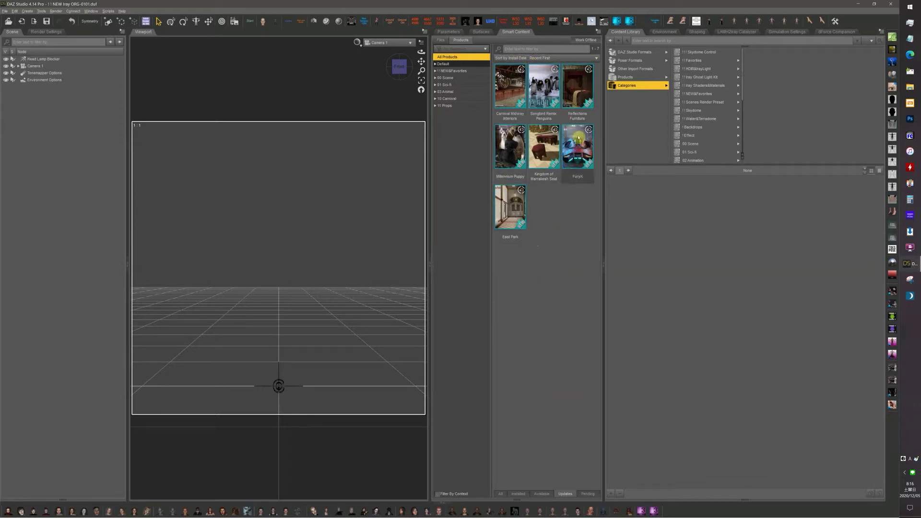
click(586, 41)
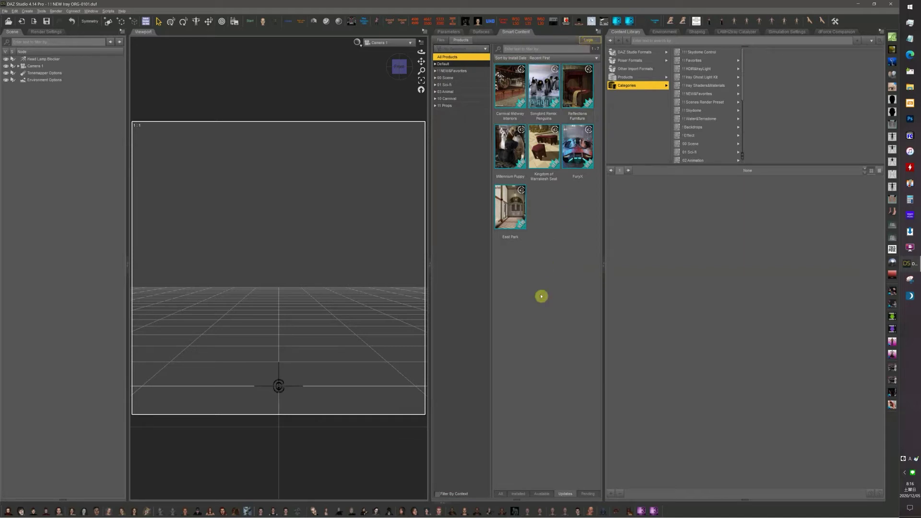
Step: List all products, sort them by order date with the most recent first, and return to sorting by install date, most recent first
click(501, 495)
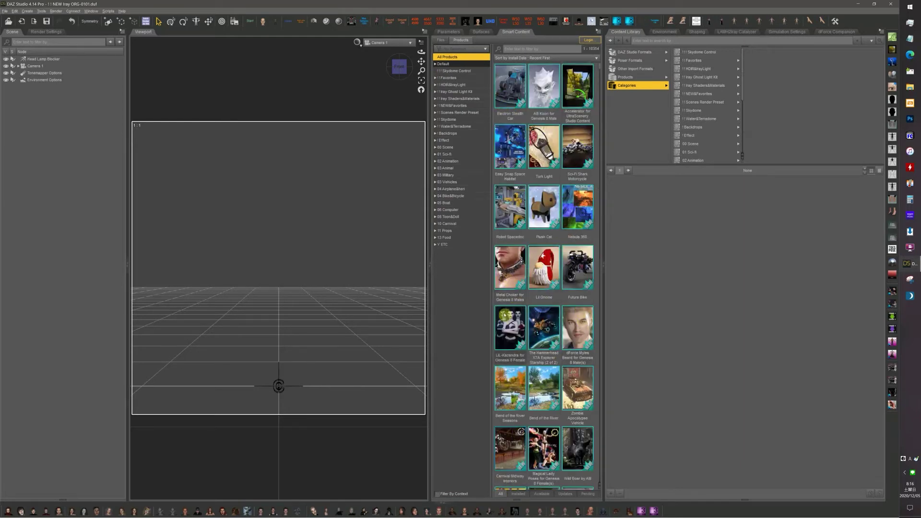
click(522, 58)
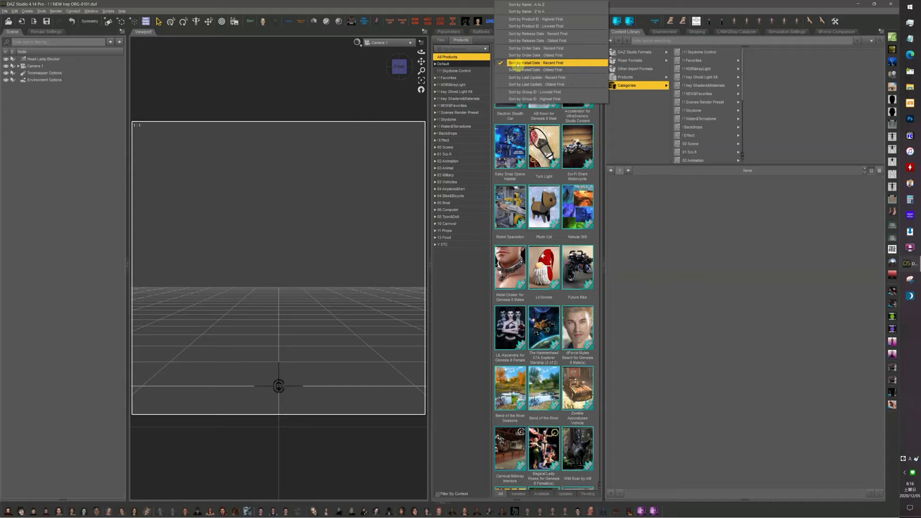
click(524, 48)
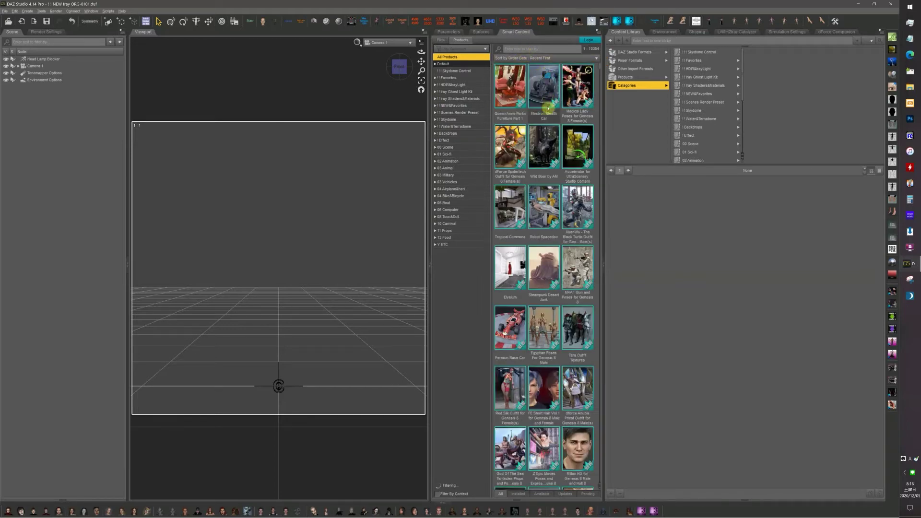
mouse_move(549, 108)
click(543, 59)
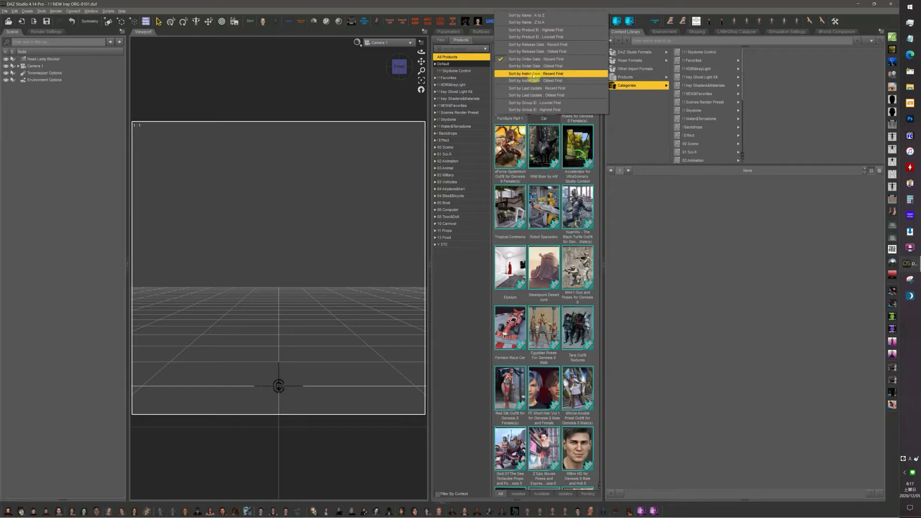
click(533, 74)
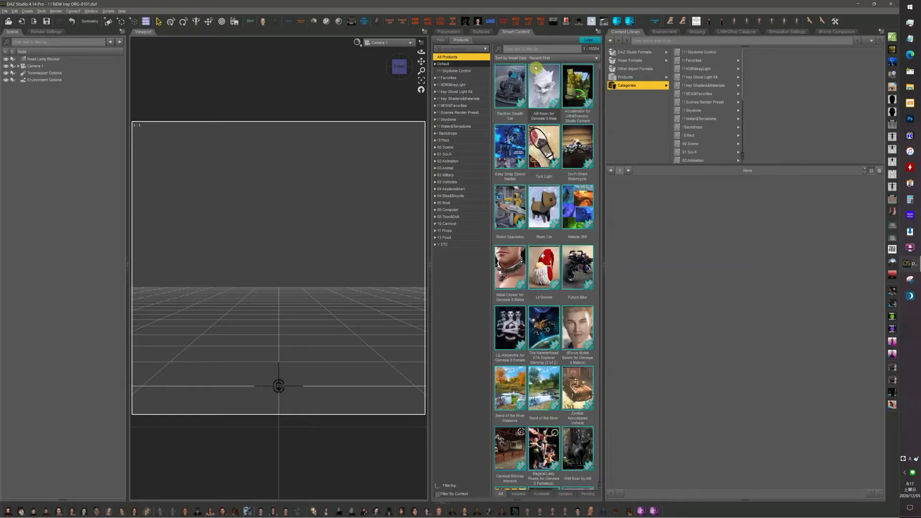
scroll(557, 187, down, 3)
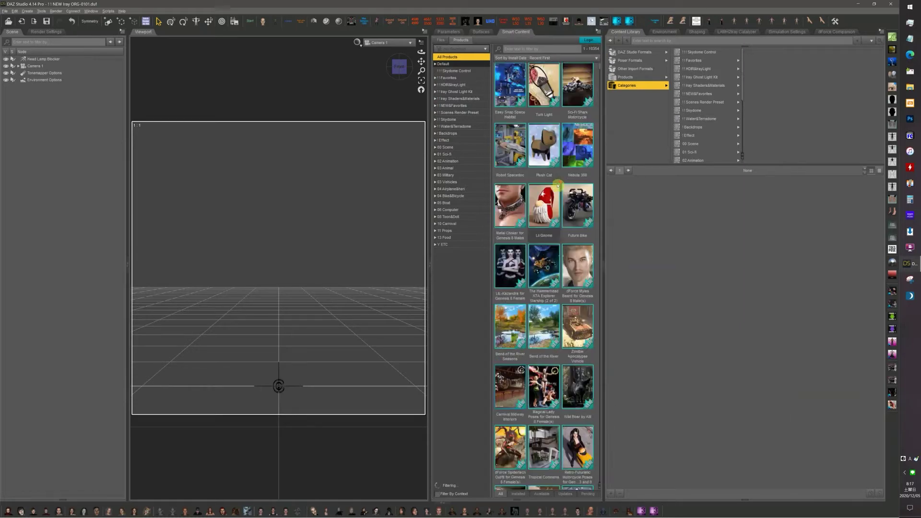
scroll(558, 186, up, 3)
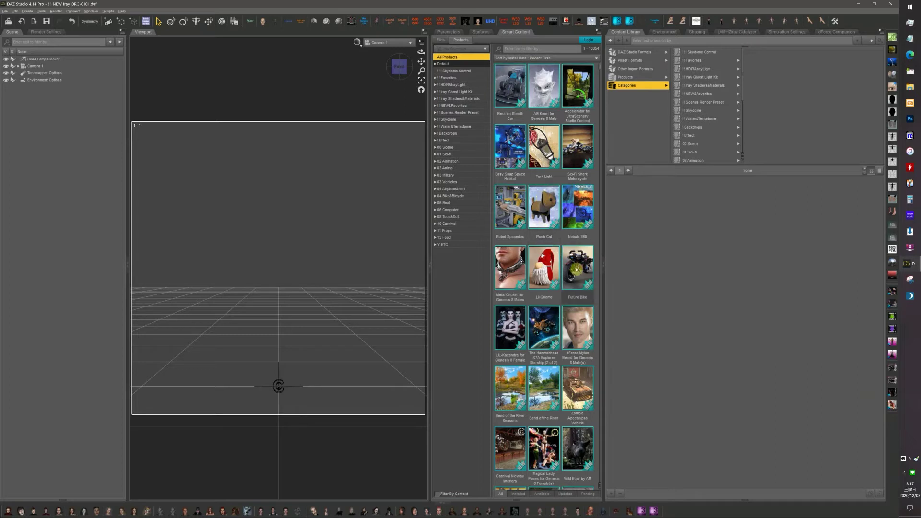
Step: Open the full file list of the Future Bike product and show its Foot Rest asset in the Content Library's virtual folder
double_click(576, 271)
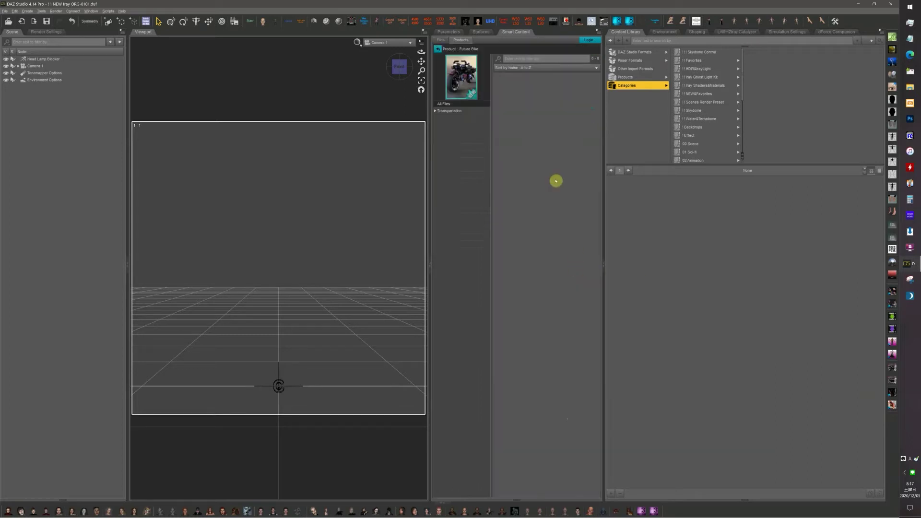
click(462, 104)
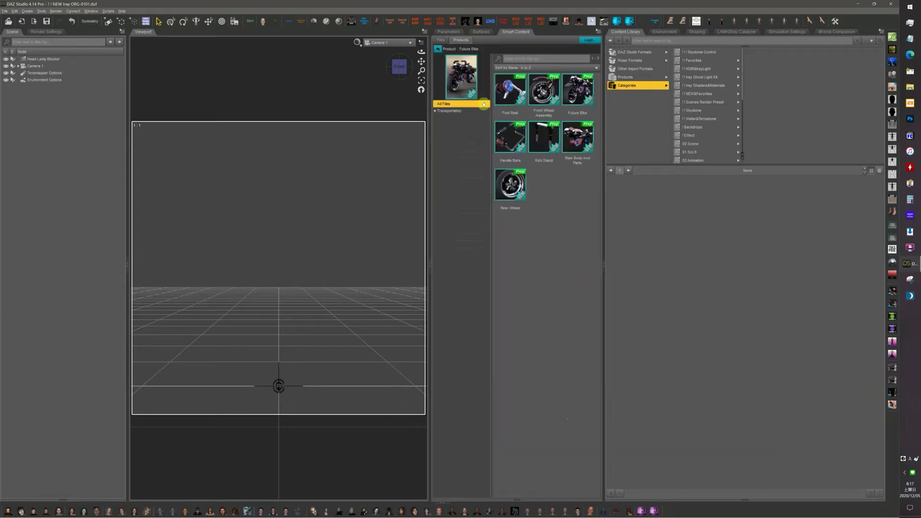
right_click(512, 99)
mouse_move(547, 154)
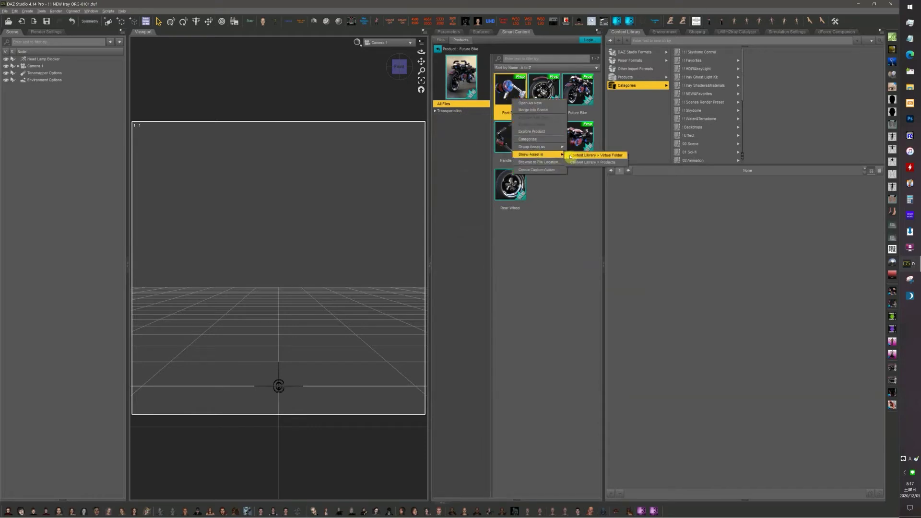
click(614, 156)
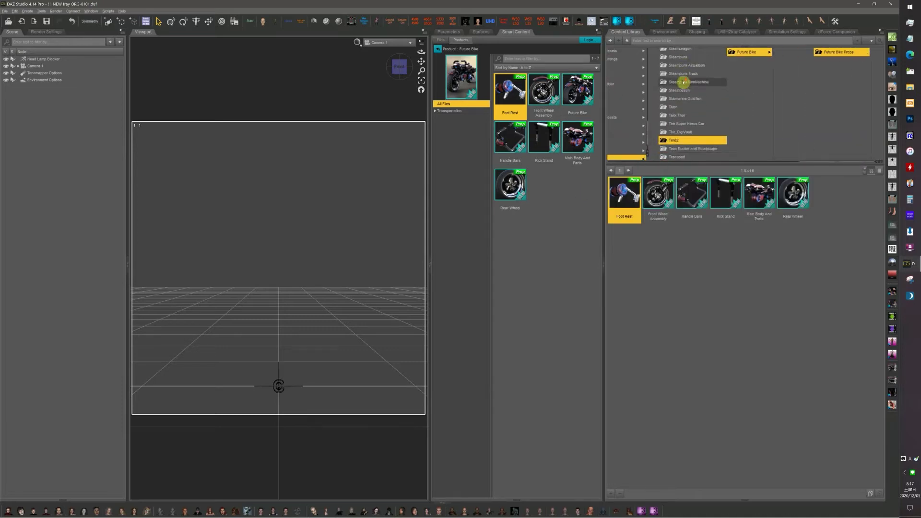
Step: Examine the folder path from Daz Connect to Future Bike and compare the contents of the Future Bike and Future Bike Props folders
scroll(683, 82, down, 1)
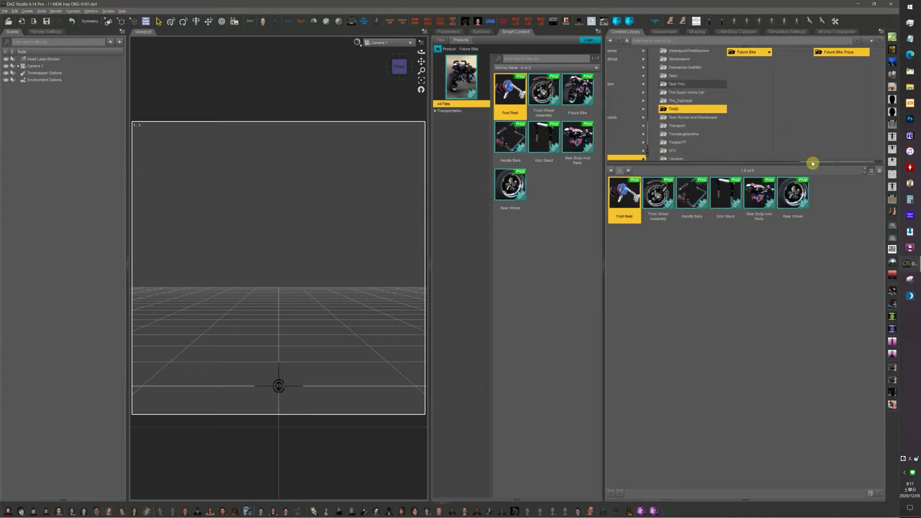
drag(812, 163, 617, 175)
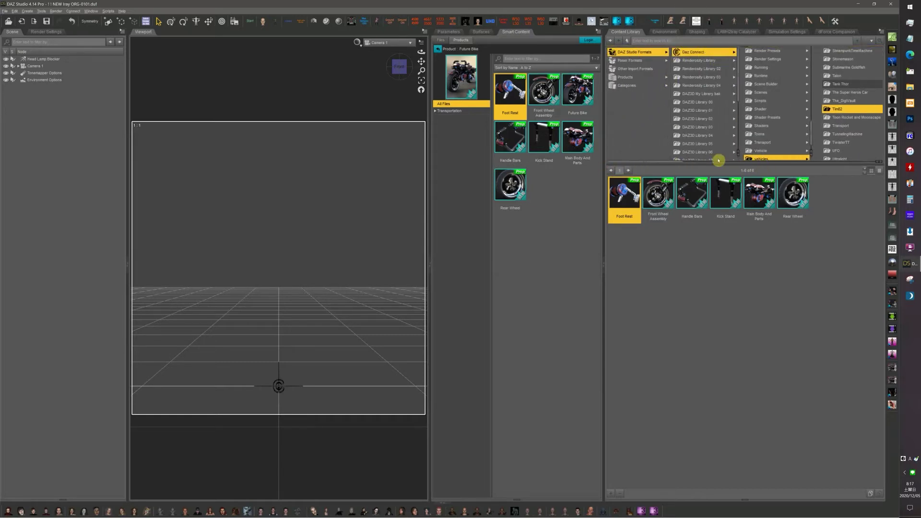
drag(672, 164, 730, 138)
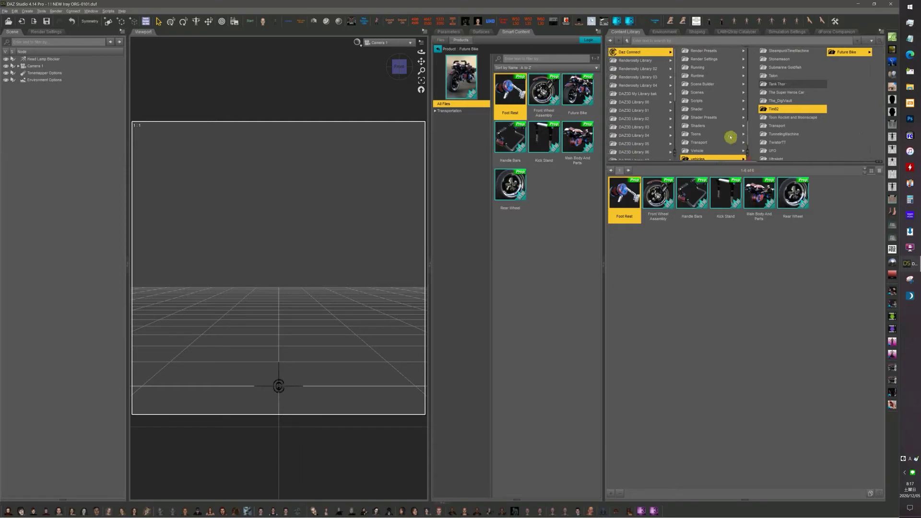
scroll(730, 138, down, 1)
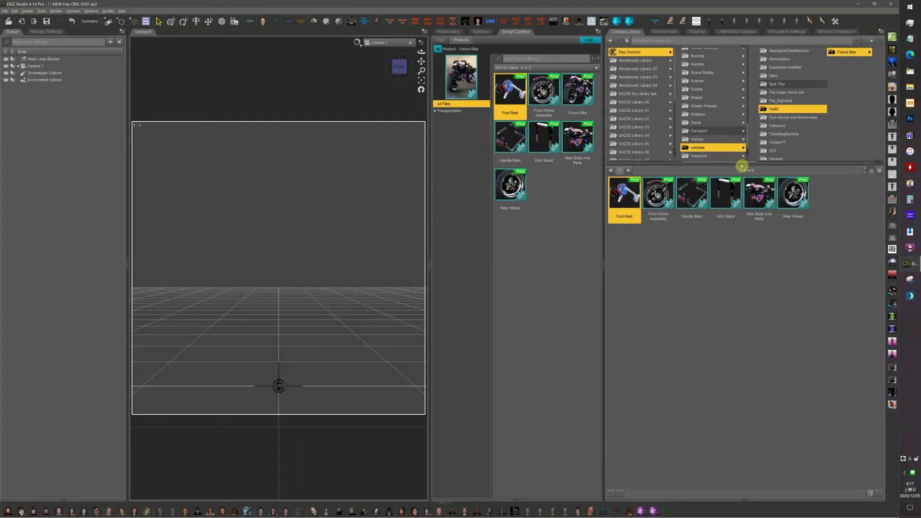
drag(733, 163, 874, 150)
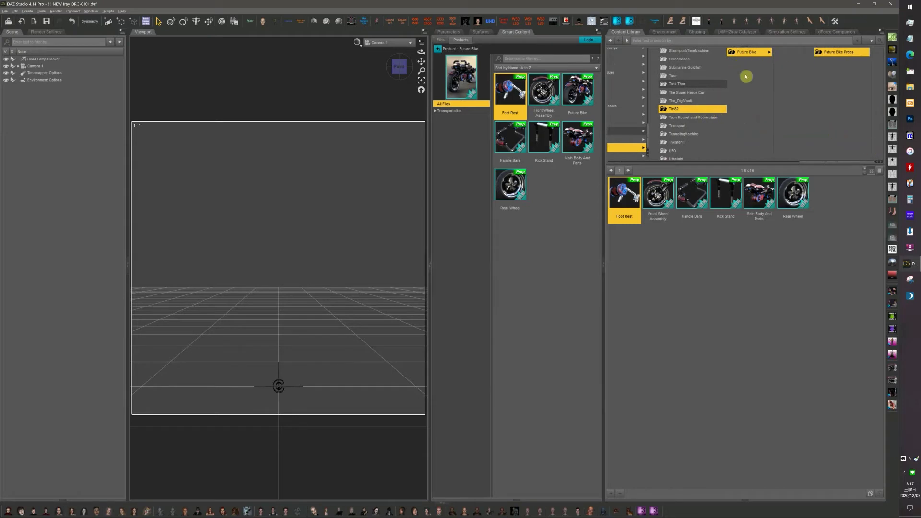
click(760, 53)
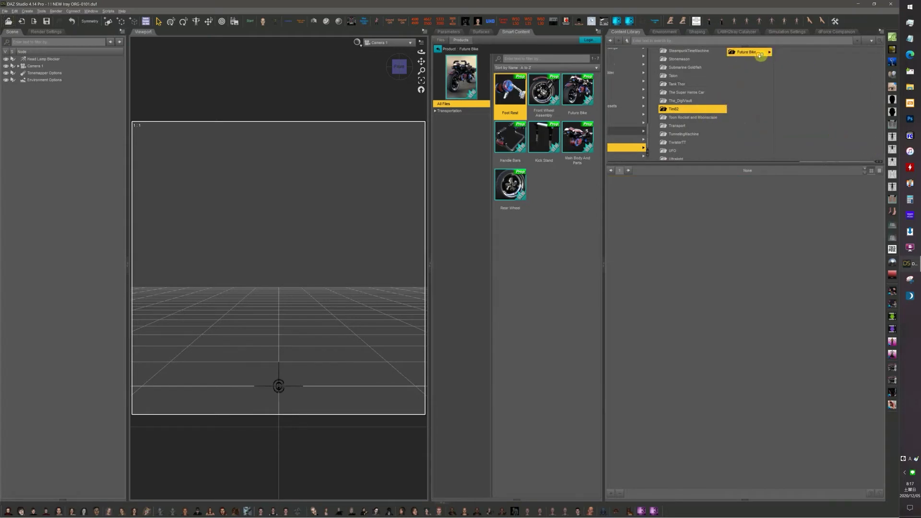
click(789, 54)
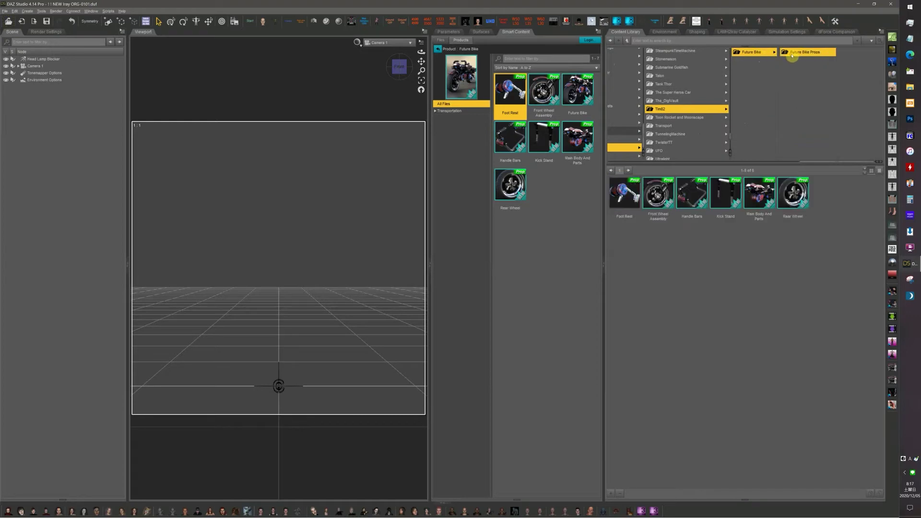
click(754, 53)
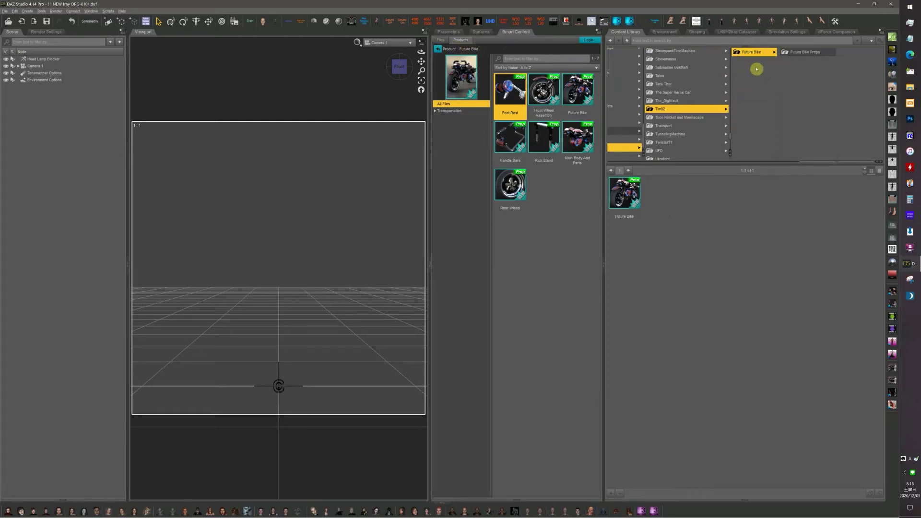
Step: Create a category from the Future Bike folder and its sub-folders, with !NEW under 04 Bike&Bicycle > 01 Bike as the parent category
right_click(750, 55)
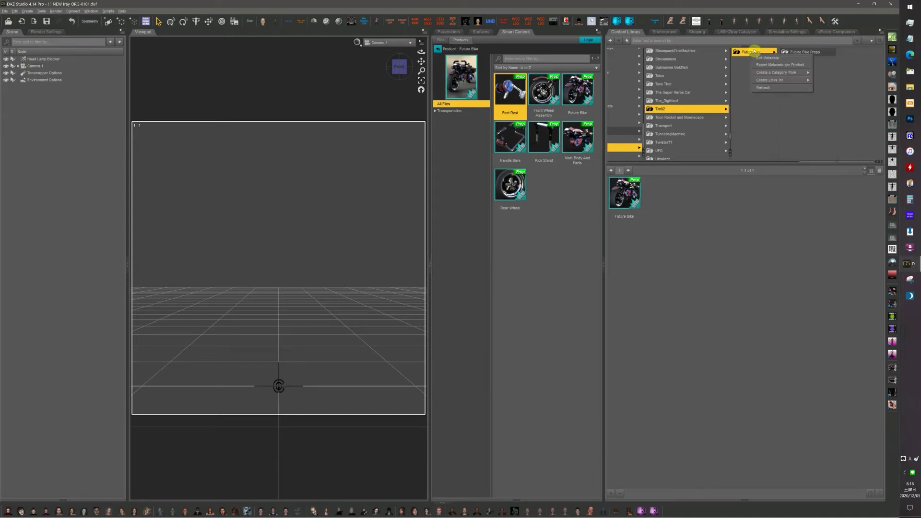
mouse_move(765, 73)
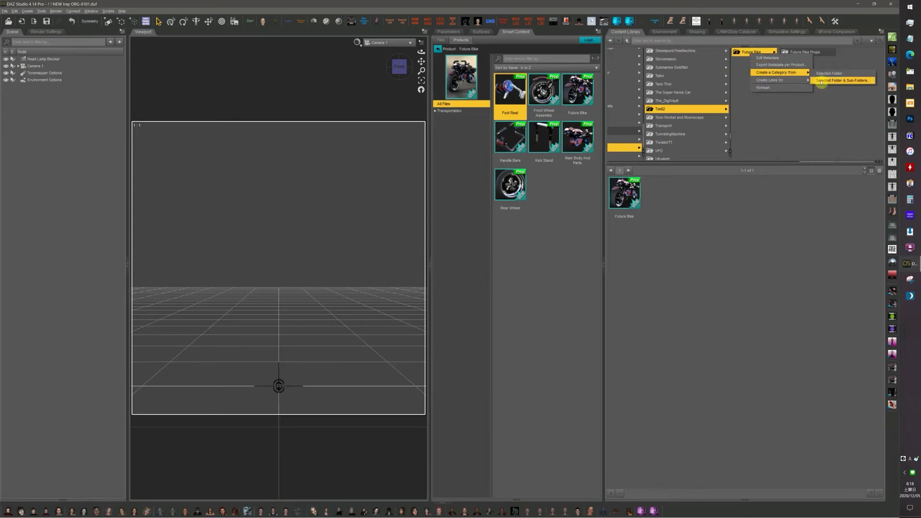
click(821, 80)
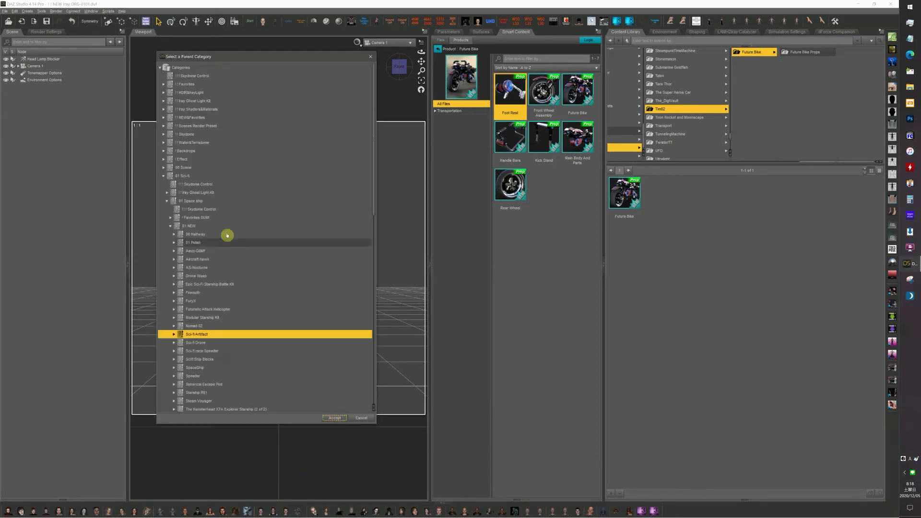
click(164, 179)
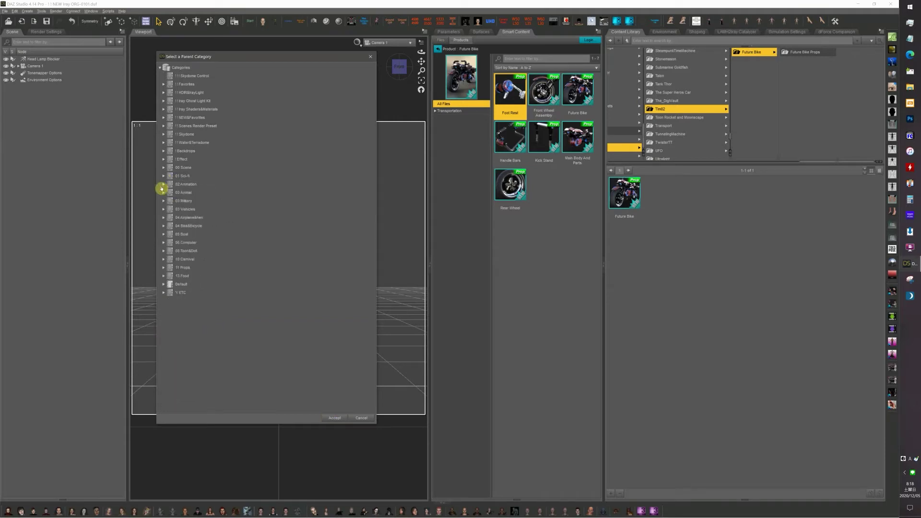
click(182, 209)
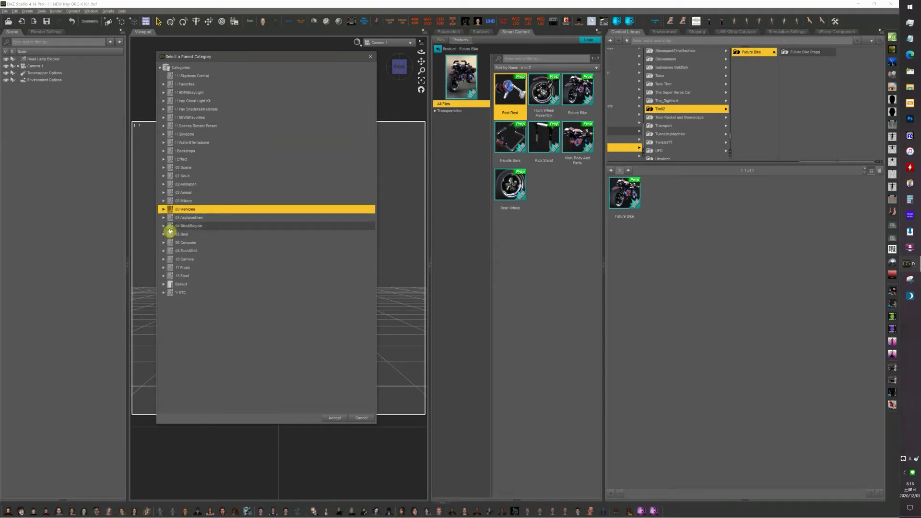
click(169, 227)
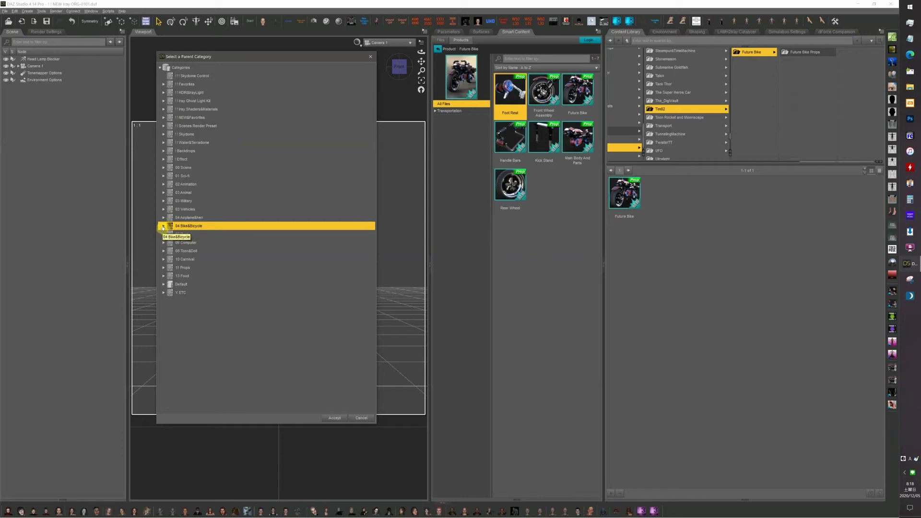
click(163, 226)
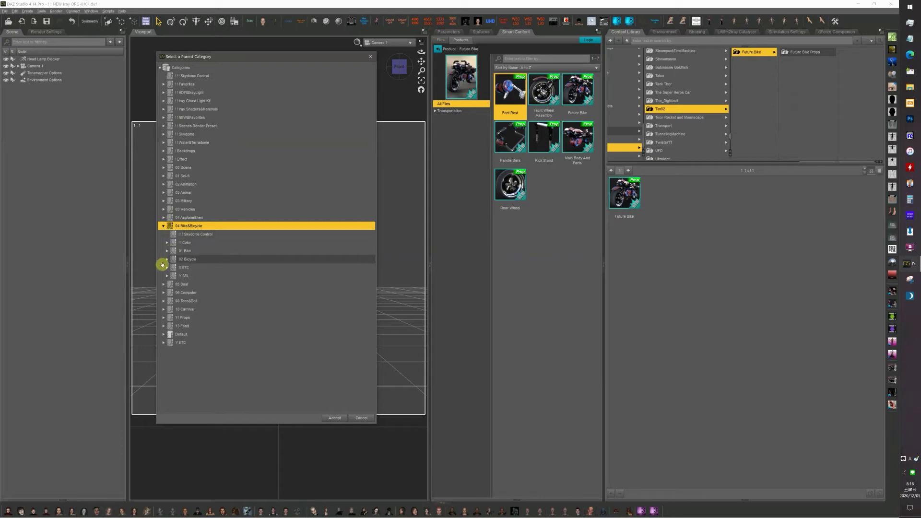
click(168, 251)
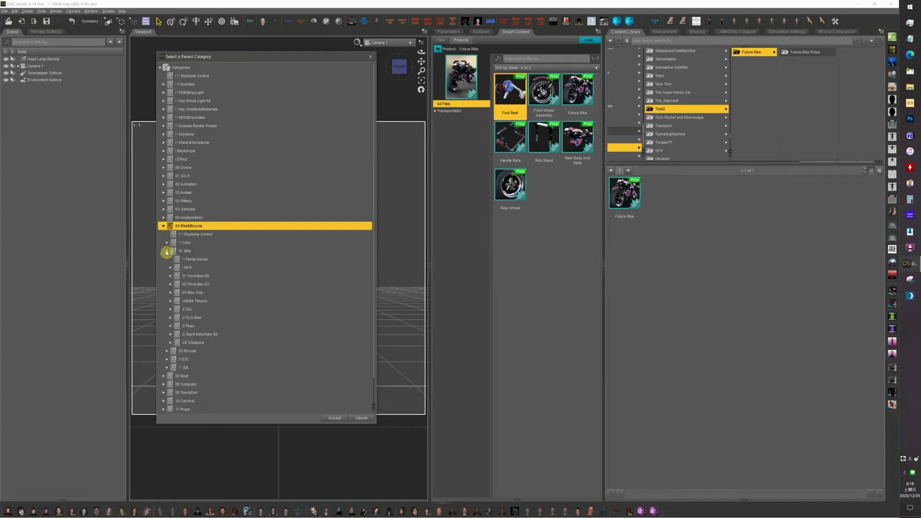
click(188, 267)
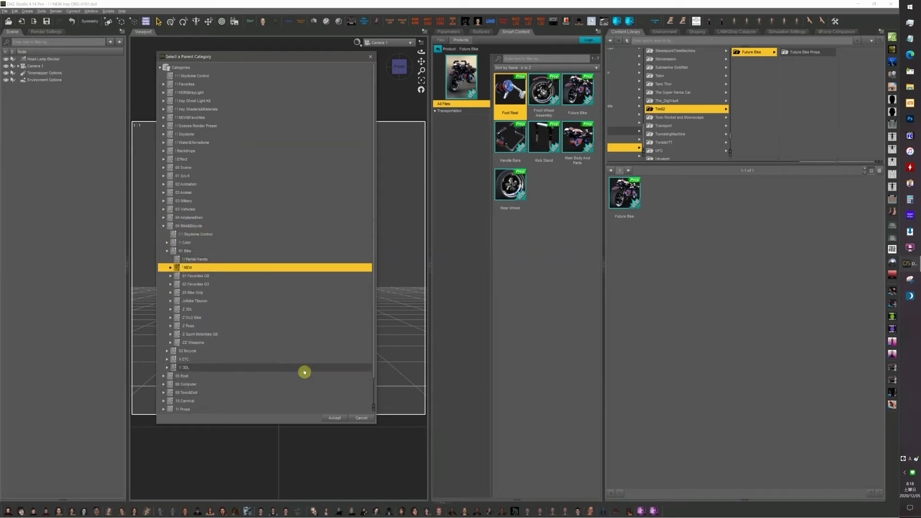
click(332, 418)
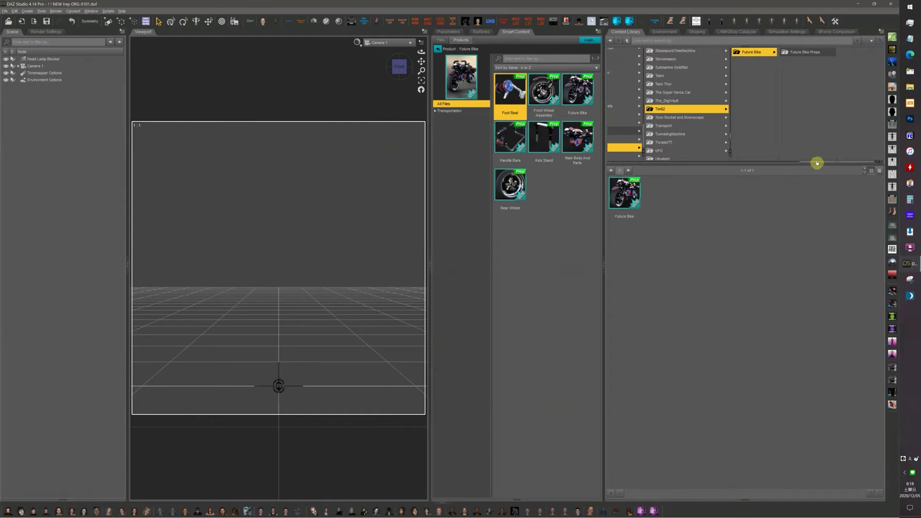
Step: Find the Future Bike category under 04 Bike&Bicycle > 01 Bike > !NEW and examine its contents and its Future Bike Props subcategory
drag(816, 161, 622, 174)
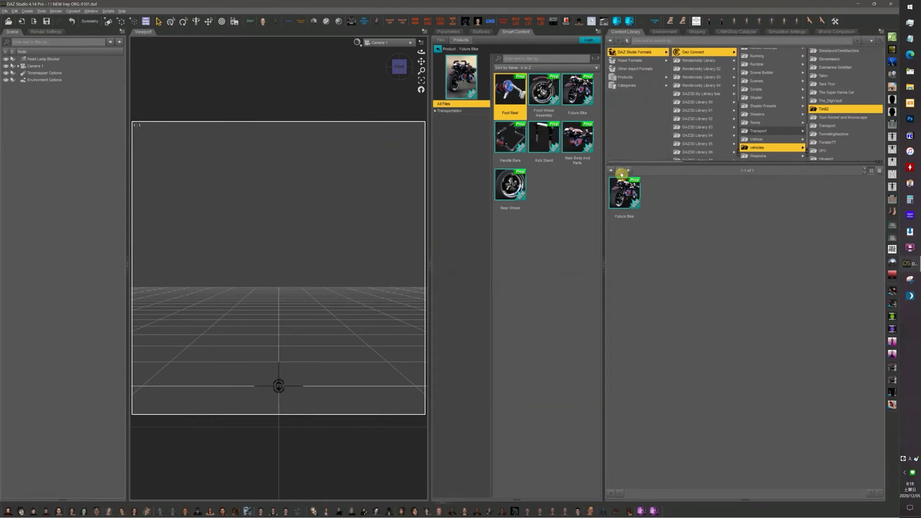
click(631, 86)
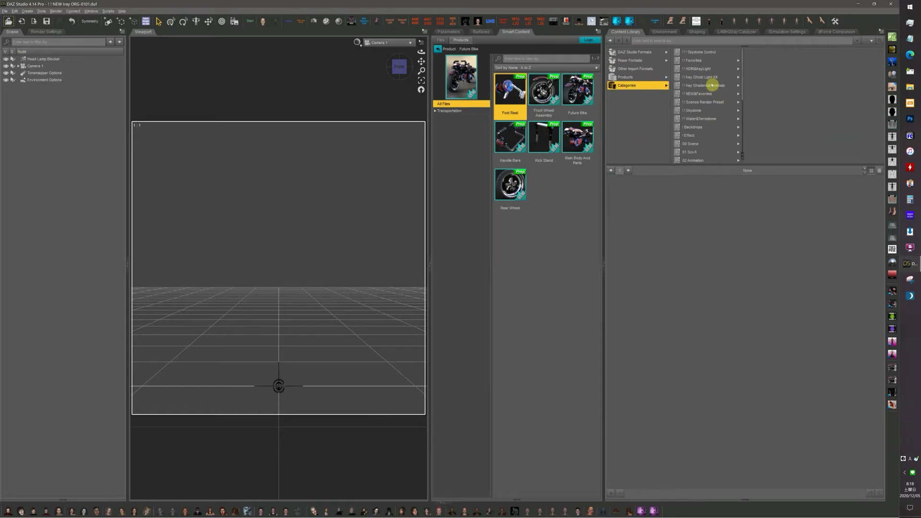
scroll(711, 85, down, 3)
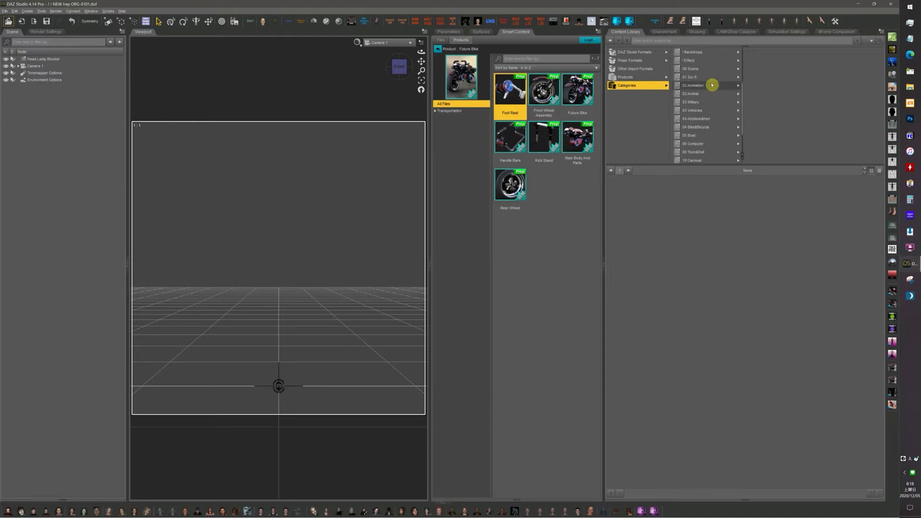
scroll(712, 85, down, 1)
click(696, 103)
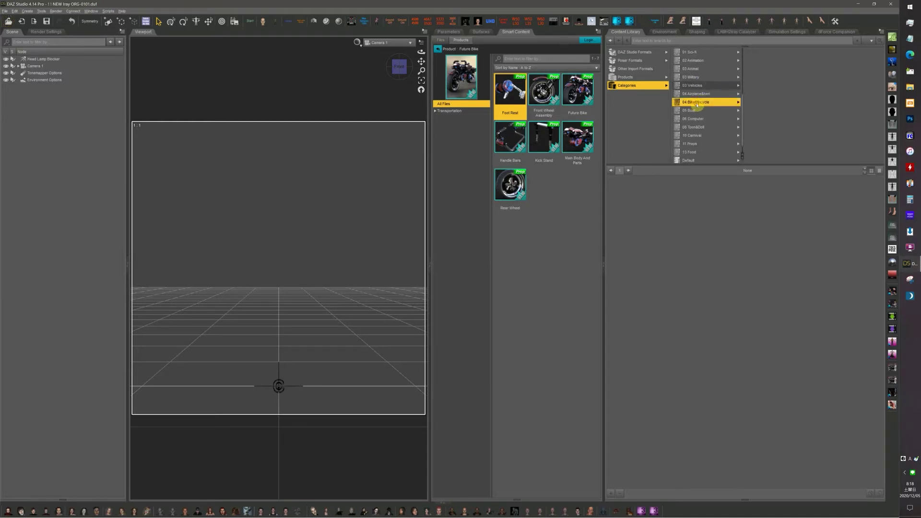
click(777, 68)
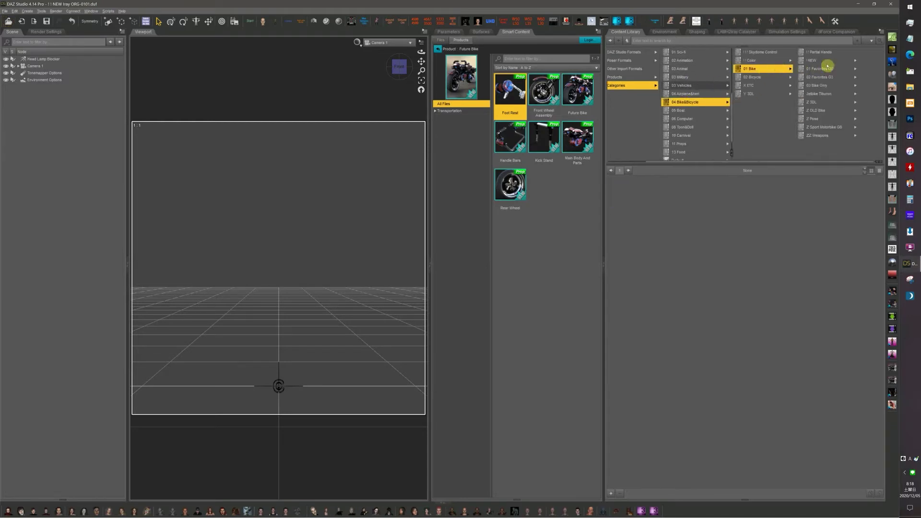
click(826, 60)
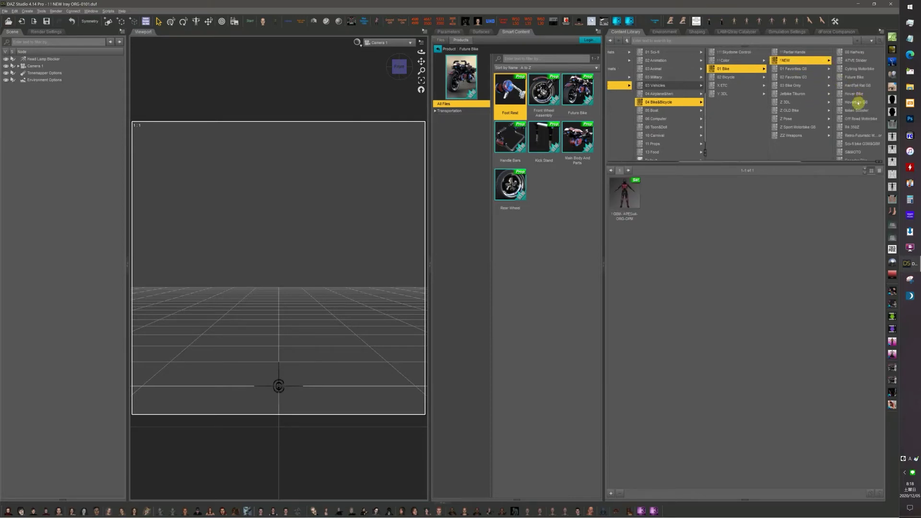
click(853, 77)
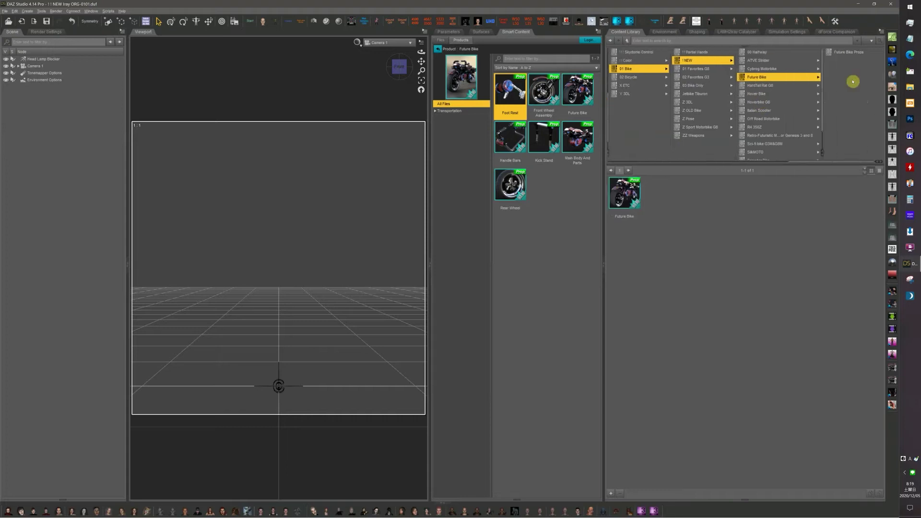
click(842, 54)
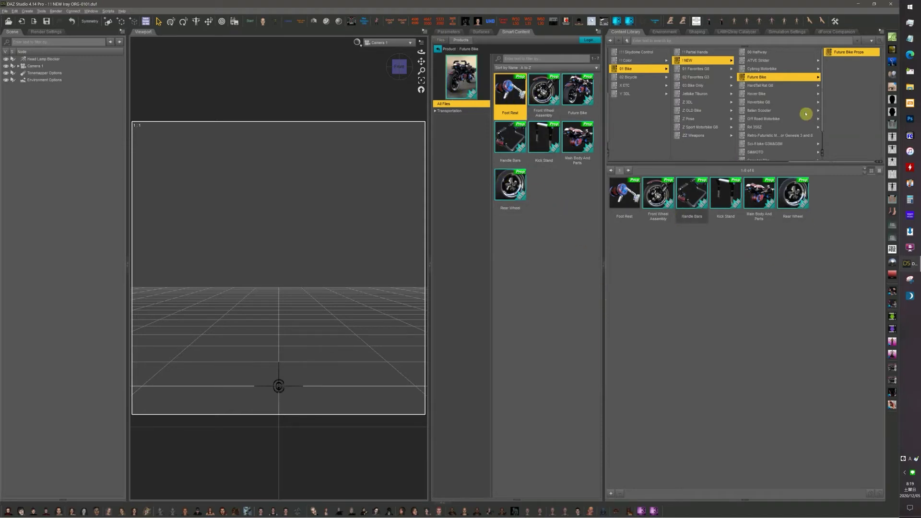
click(822, 151)
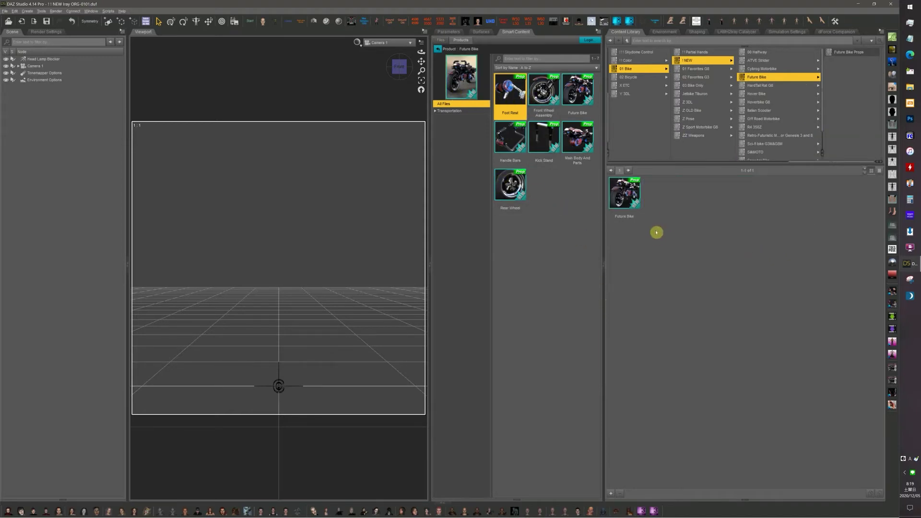
Step: Return Smart Content to the full product list and load the Future Bike prop from its custom category into the scene
click(439, 50)
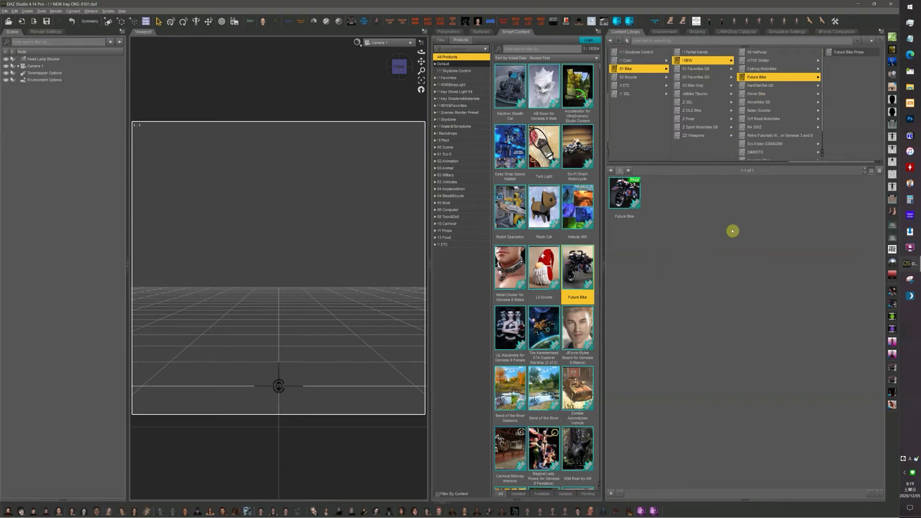
click(761, 69)
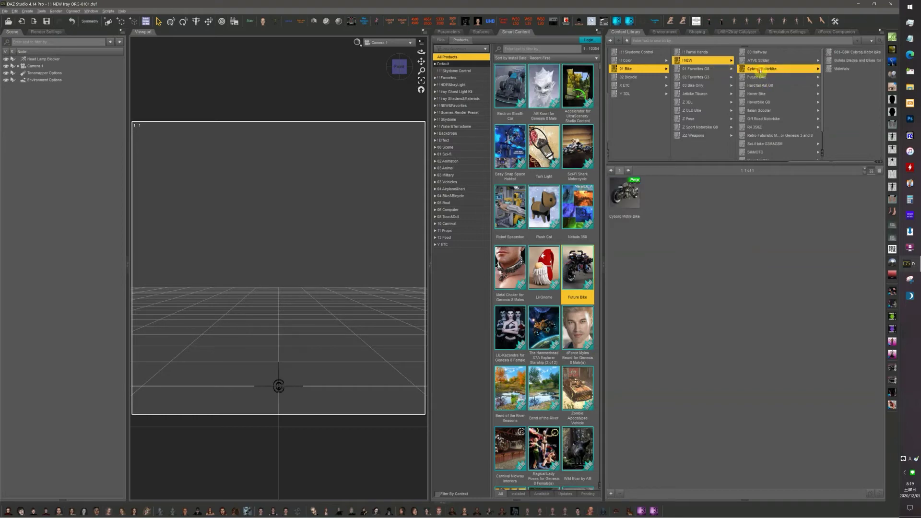
click(756, 78)
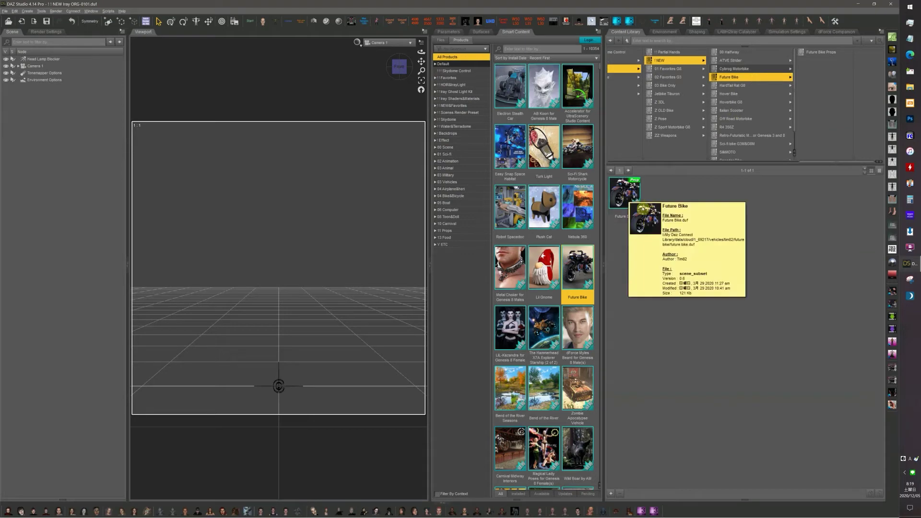
double_click(627, 197)
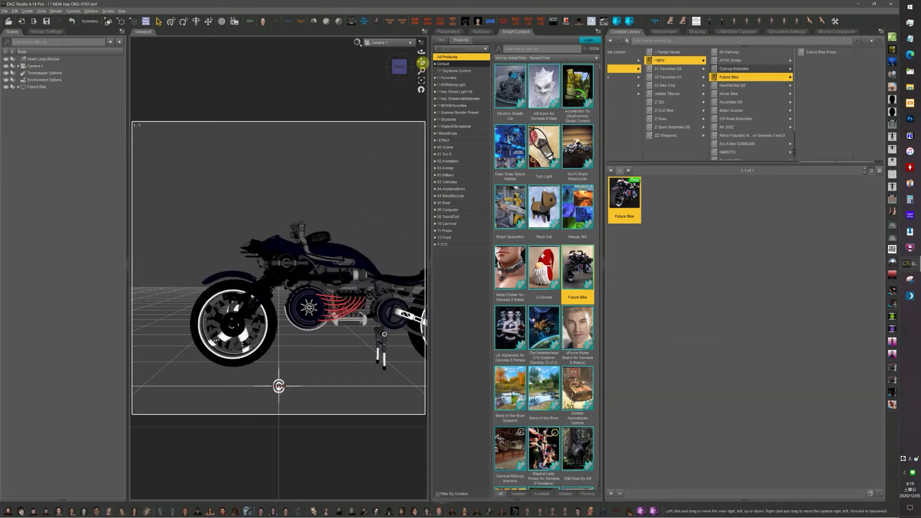
Step: Select Camera 1, give it a wider render frame and fit the whole Future Bike into the rendered viewport preview
drag(421, 62, 414, 63)
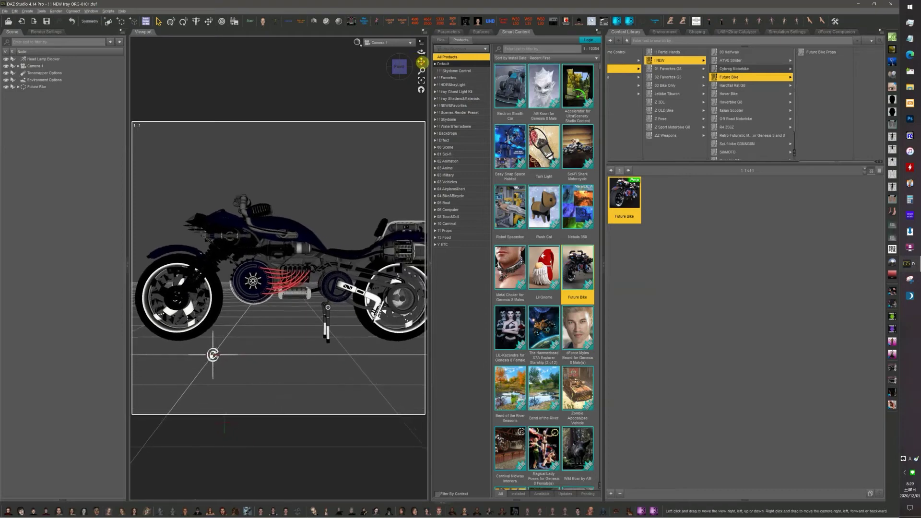
click(34, 67)
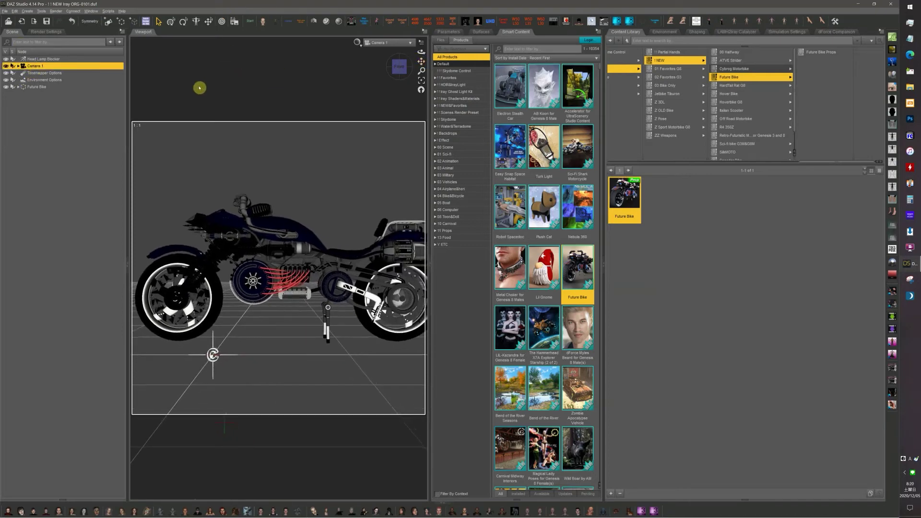
click(429, 22)
drag(422, 61, 409, 94)
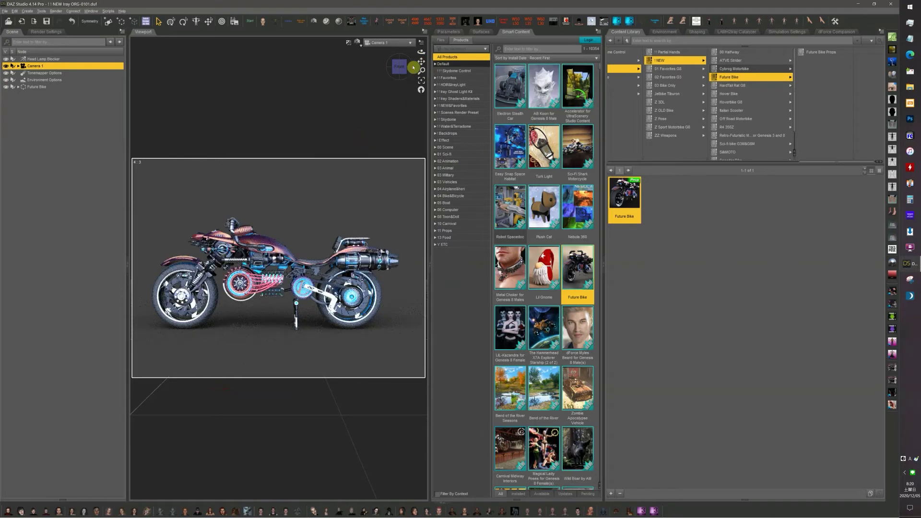
drag(399, 71, 401, 68)
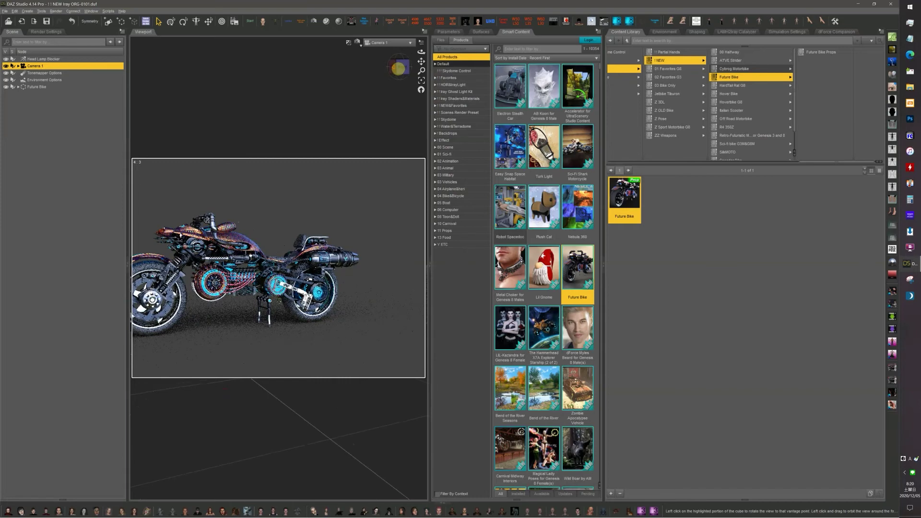
Step: Select the Future Bike in the scene and inspect it in the rendered preview from front-angled, raised and side views
click(36, 87)
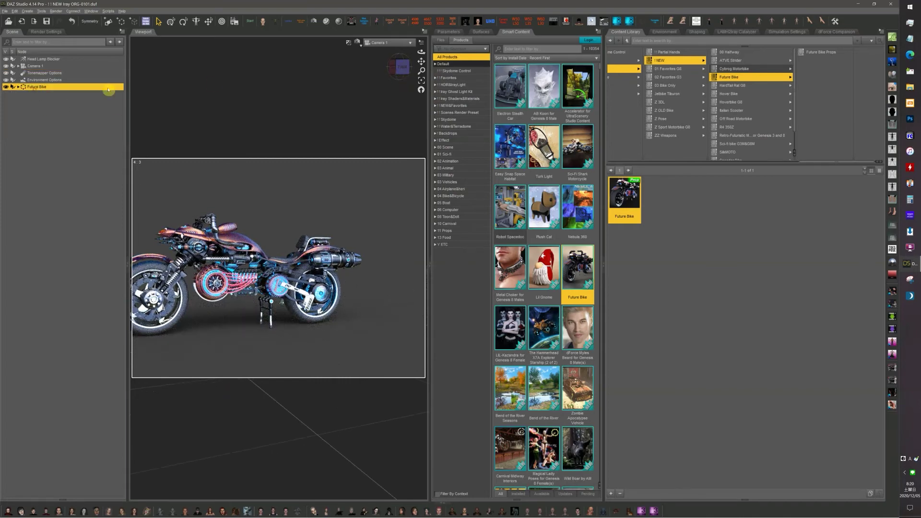
click(421, 90)
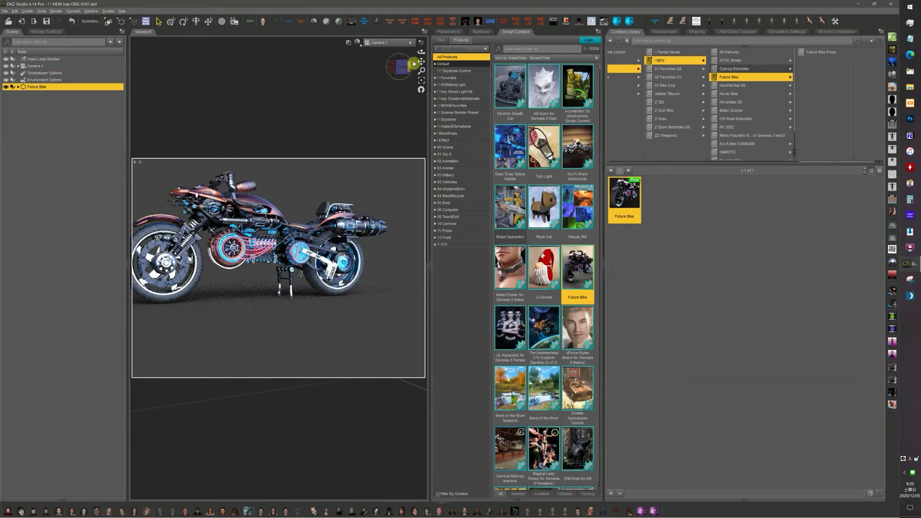
mouse_move(425, 62)
mouse_down()
mouse_move(432, 68)
mouse_move(372, 78)
mouse_move(421, 61)
mouse_up()
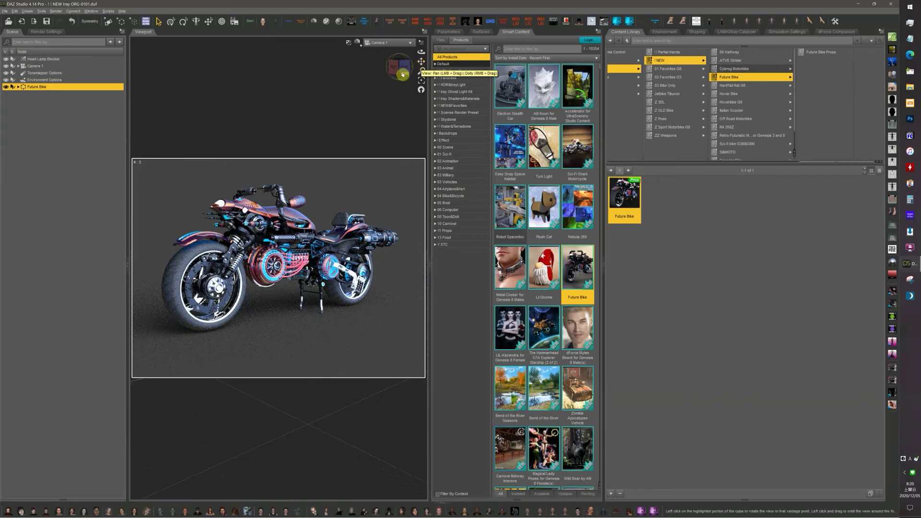
drag(399, 67, 401, 69)
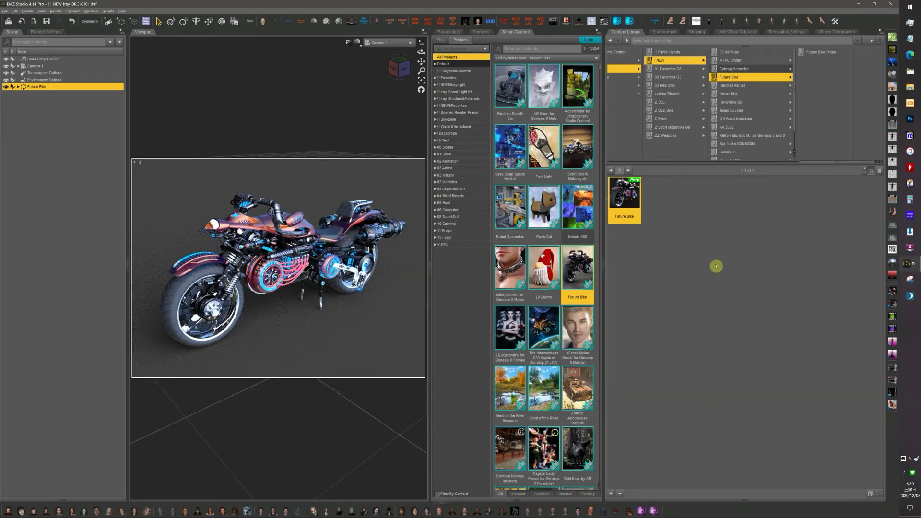
click(404, 68)
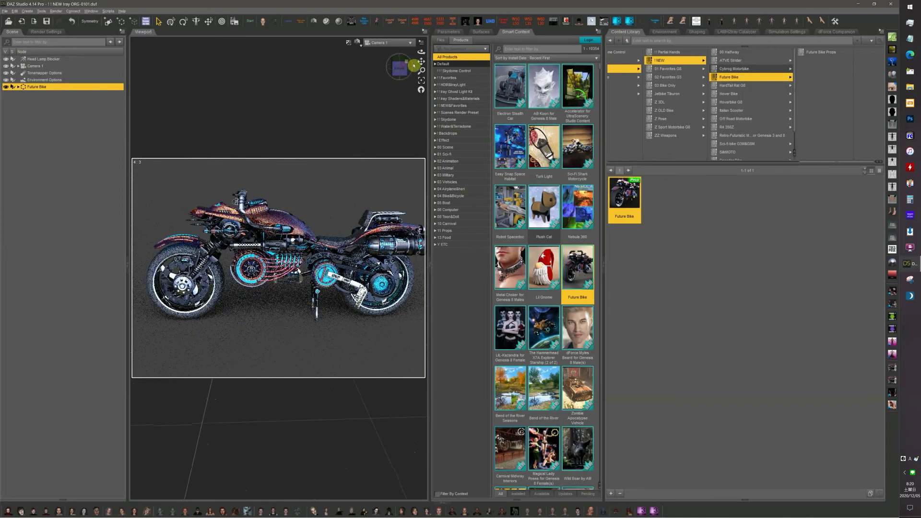
drag(413, 67, 377, 168)
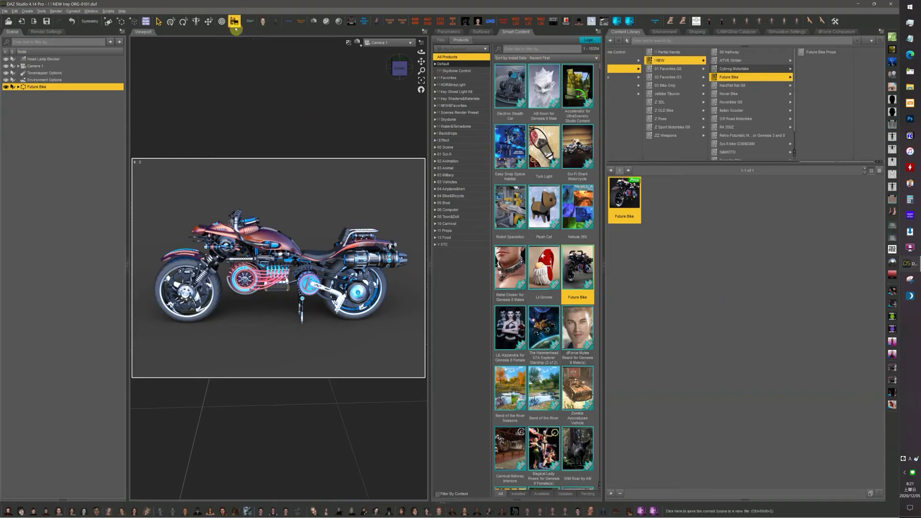
Step: Switch the viewport back to the textured preview and close DAZ Studio
click(329, 20)
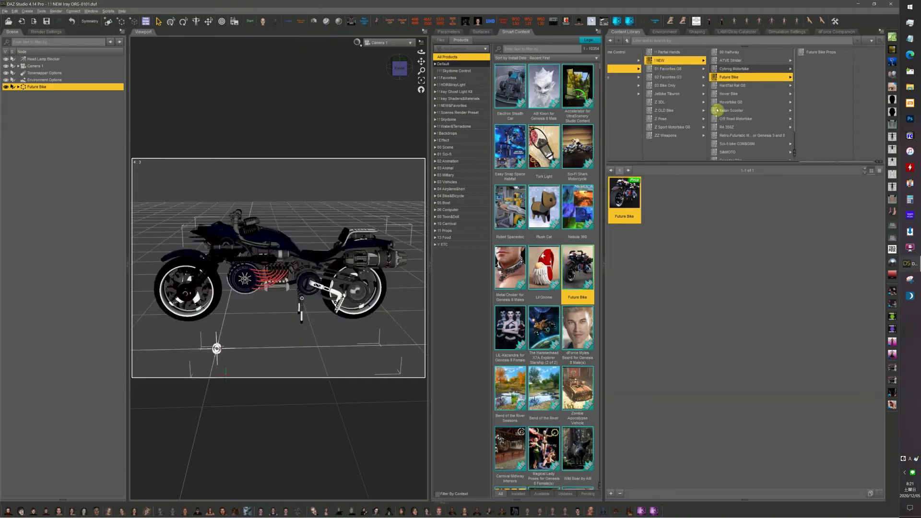
click(890, 7)
click(449, 267)
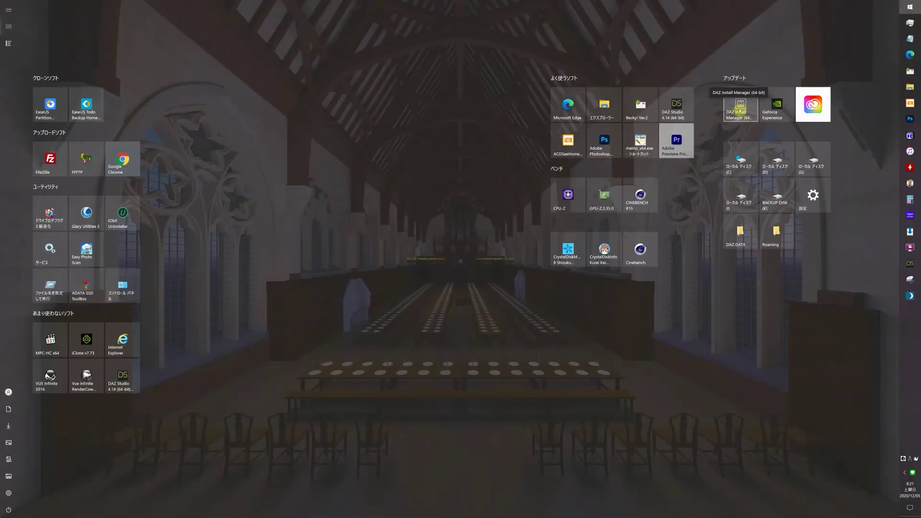
Step: Open DAZ Install Manager, sign in with the remembered account, and check the installed packages before returning to the available downloads
click(740, 108)
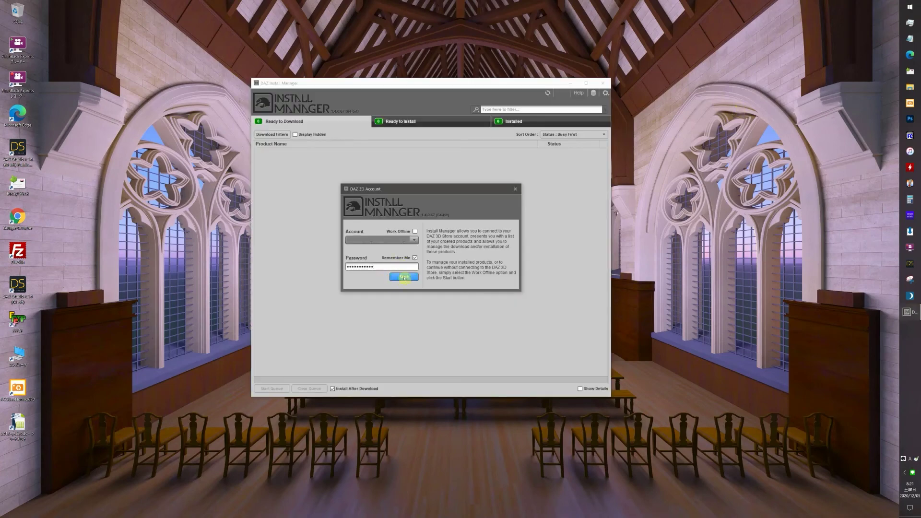
click(403, 277)
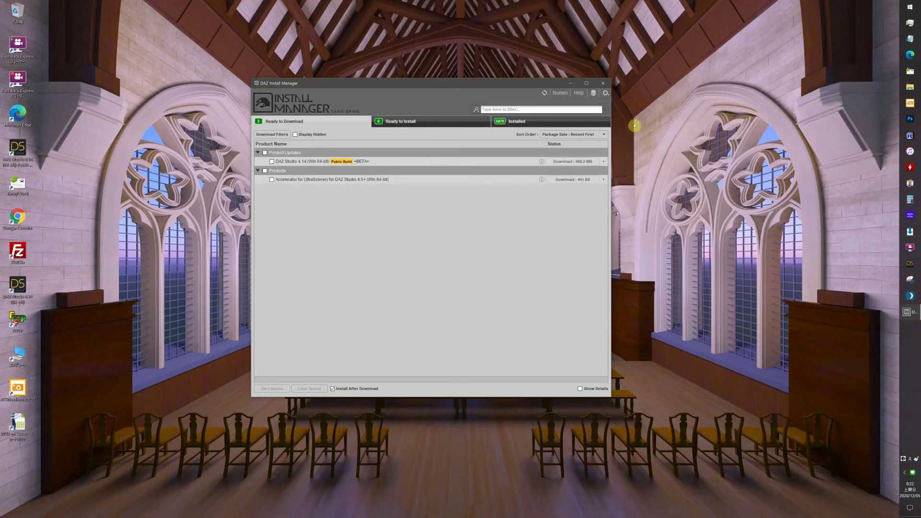
click(524, 122)
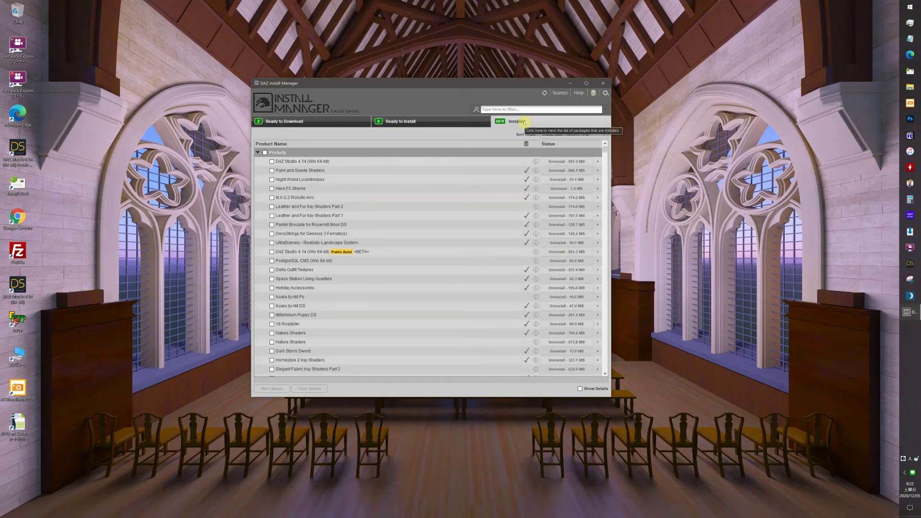
click(340, 123)
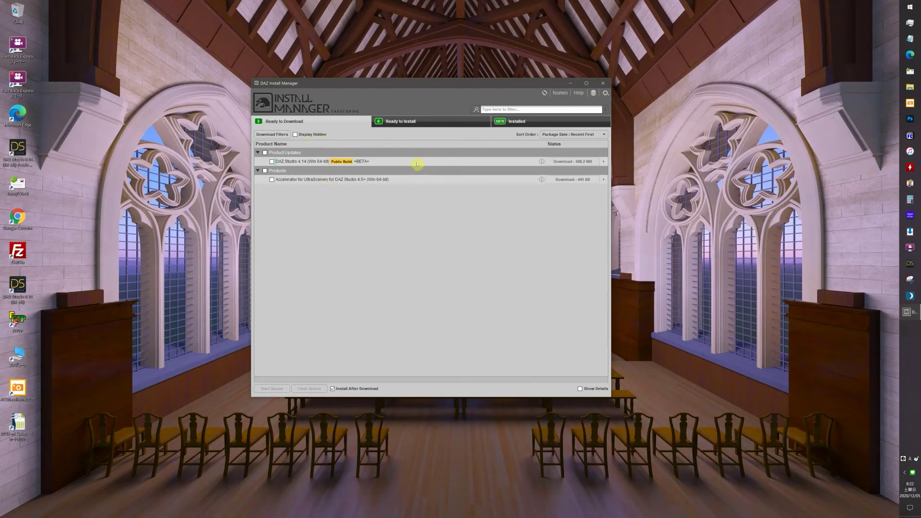
Step: Download and install Accelerator for UltraScenery for DAZ Studio 4.5+ (Win 64-bit) and check for it among the installed packages
mouse_move(417, 164)
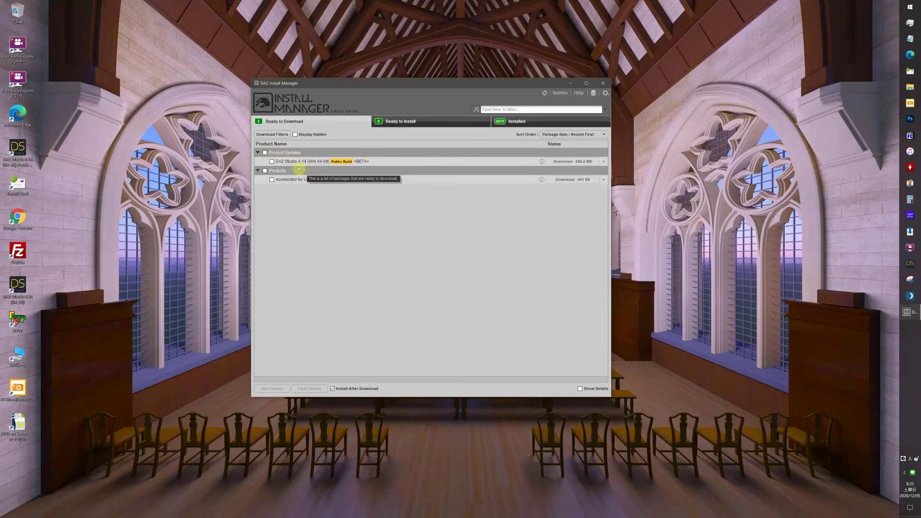
mouse_move(302, 162)
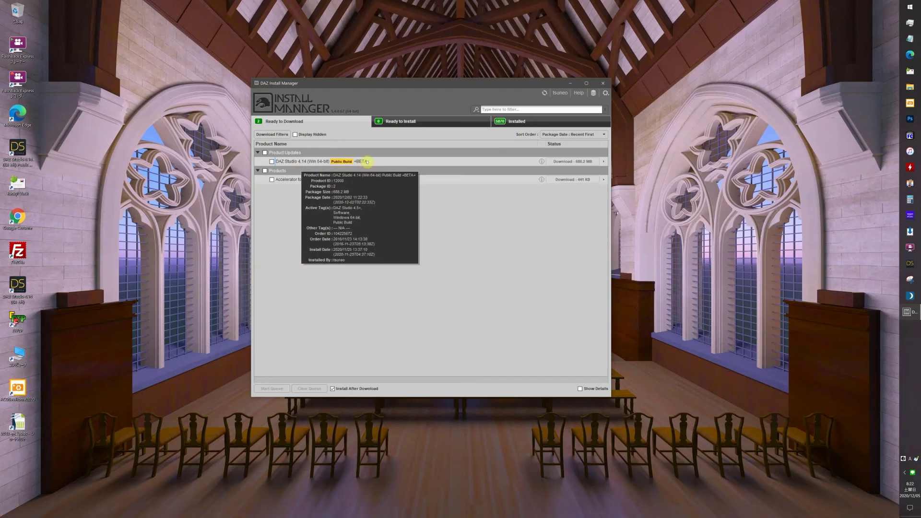
mouse_move(421, 184)
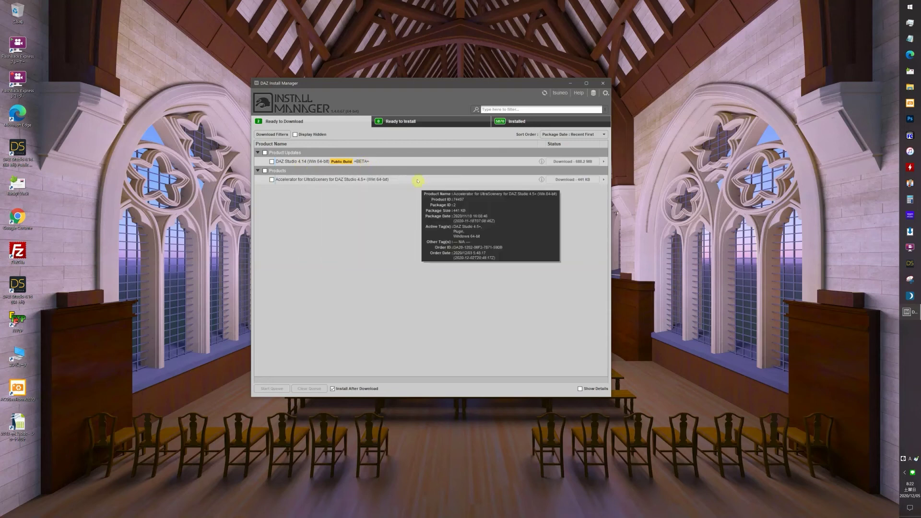
mouse_move(375, 158)
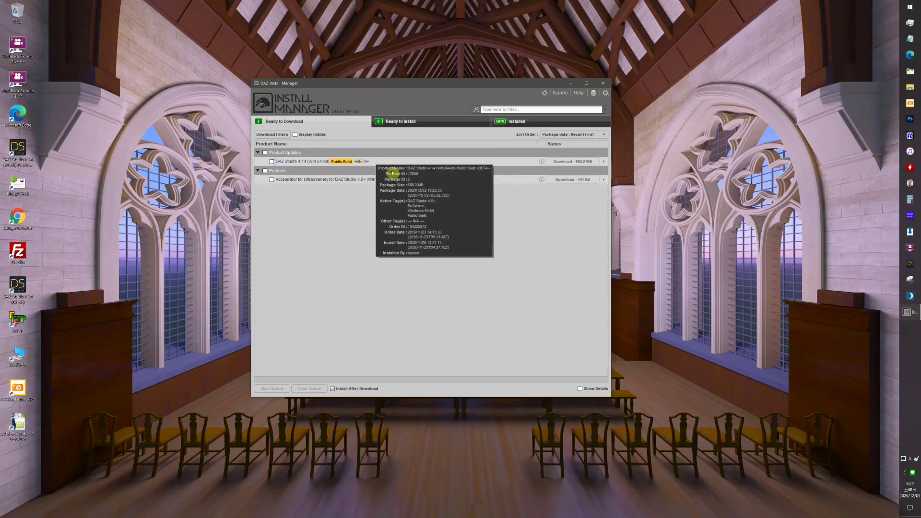
mouse_move(310, 181)
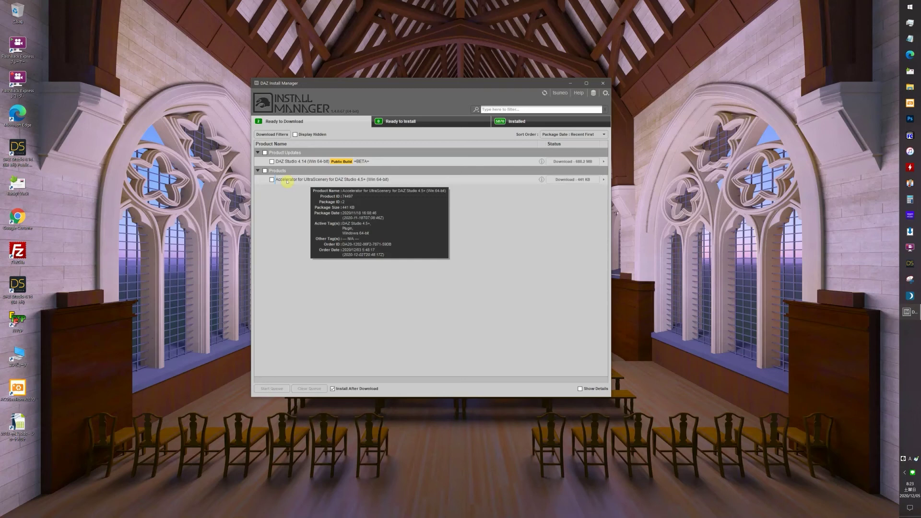
click(265, 171)
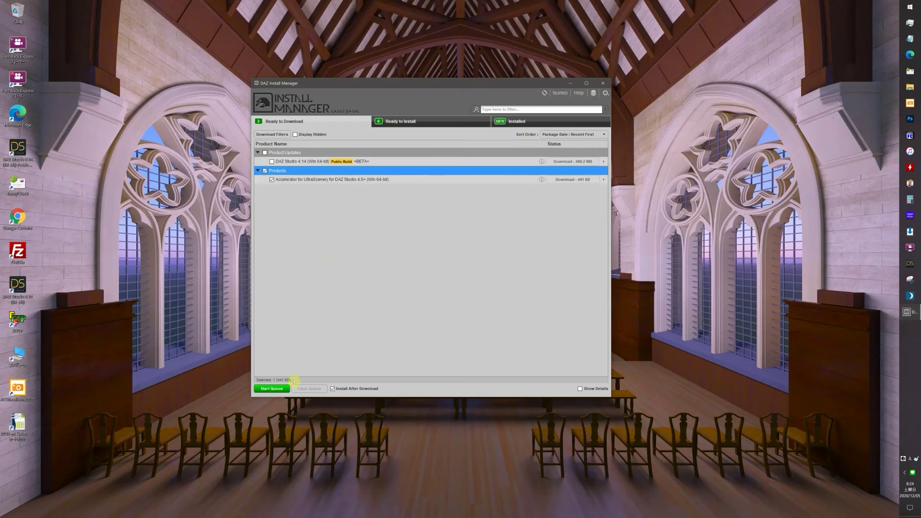
click(272, 389)
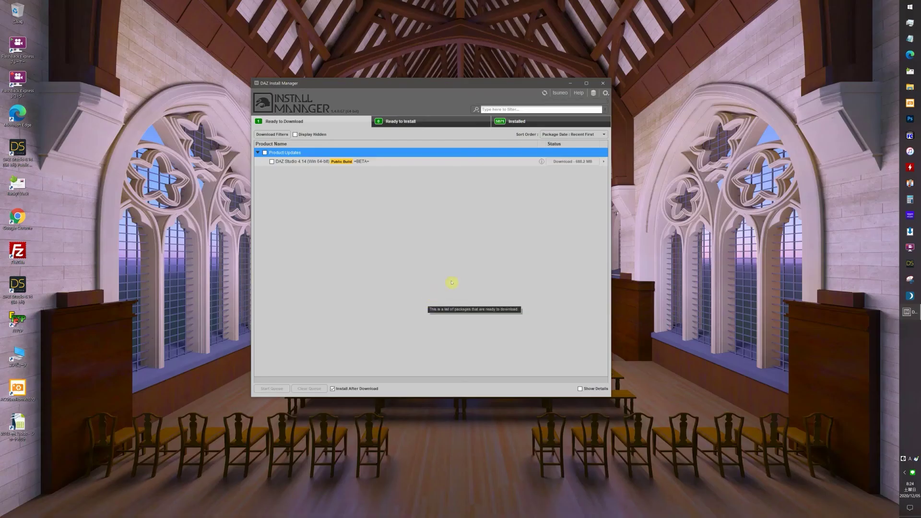
click(427, 122)
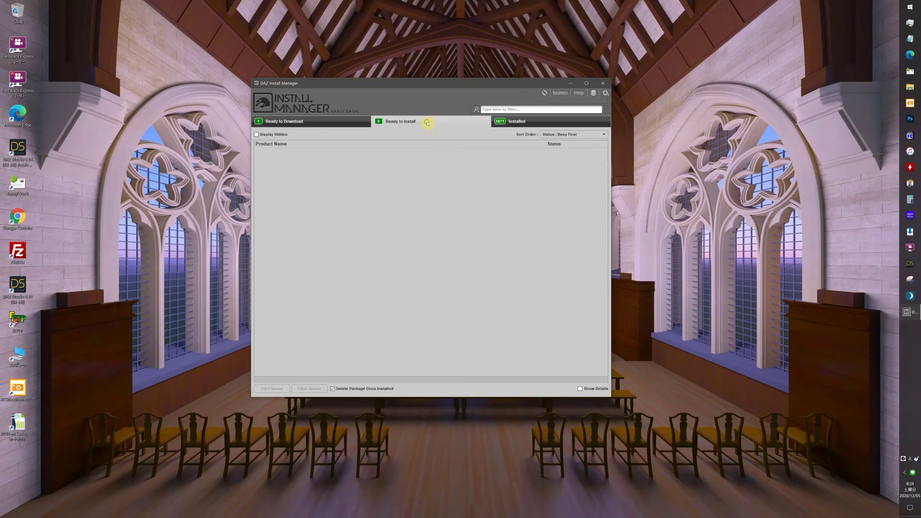
click(503, 120)
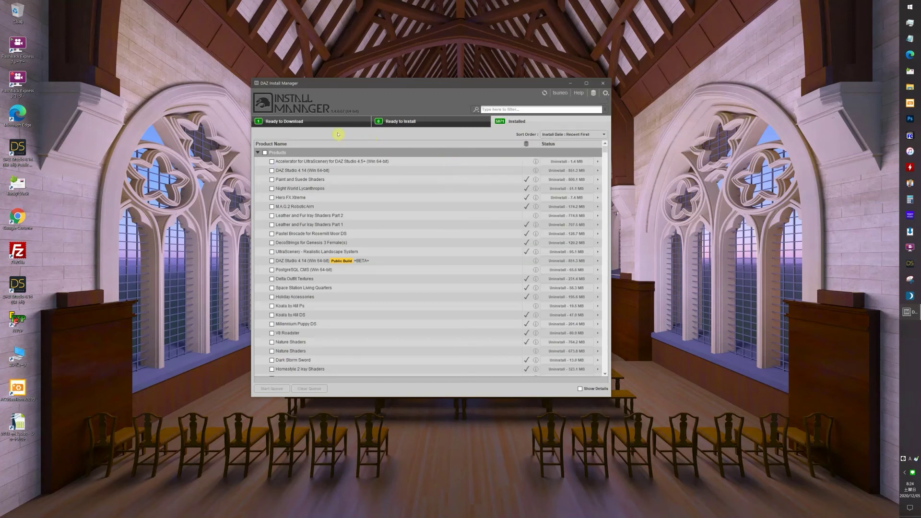
Step: Download and install the DAZ Studio 4.14 (Win 64-bit) Public Build BETA update and check for it among the installed packages
click(322, 123)
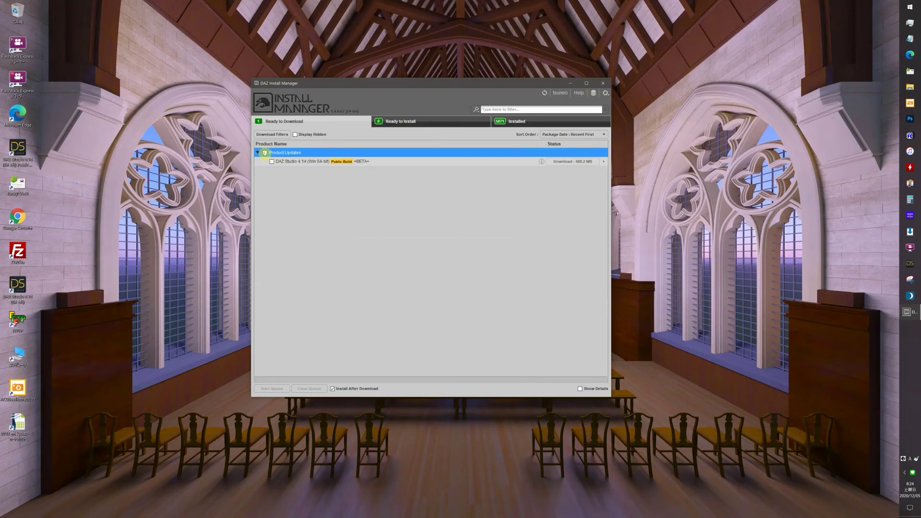
click(264, 152)
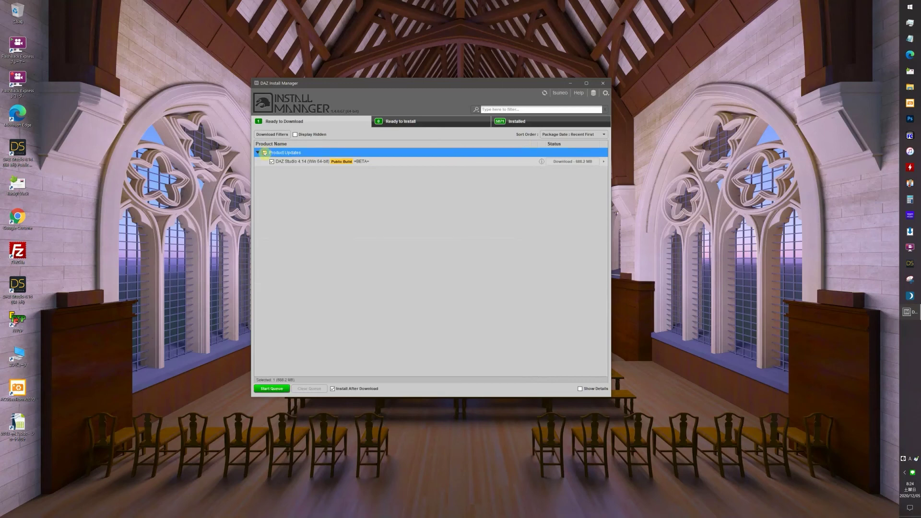
click(272, 388)
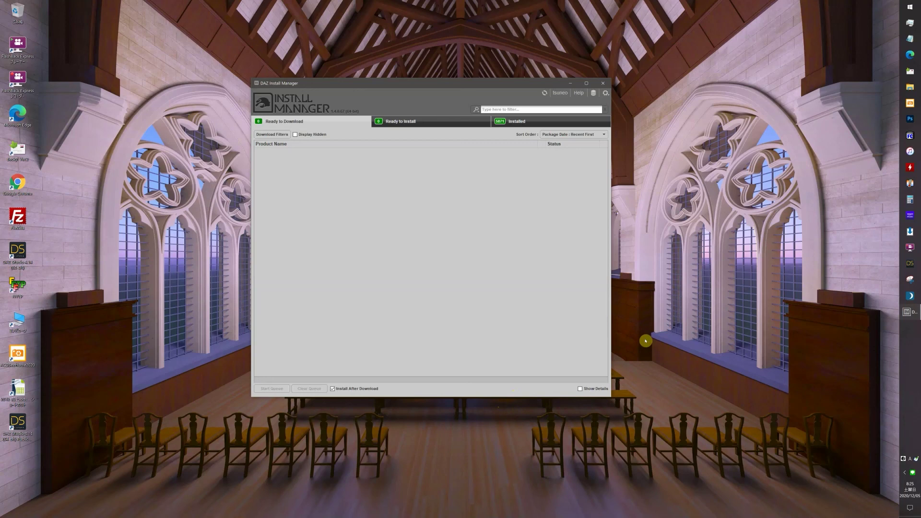
click(406, 122)
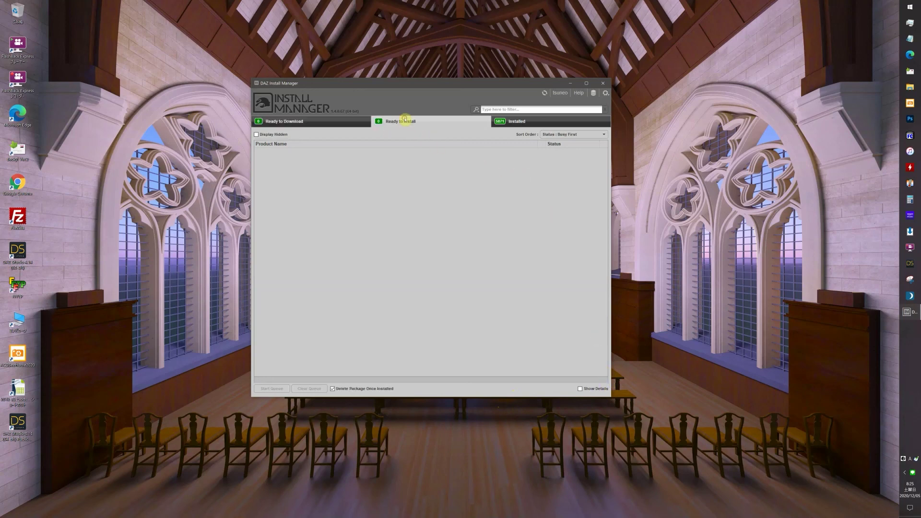
click(529, 123)
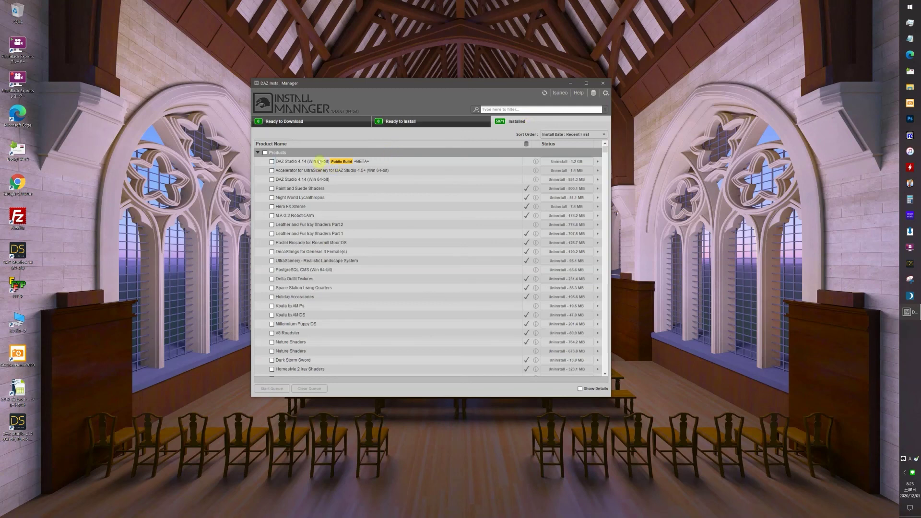
mouse_move(319, 162)
Step: Switch from DAZ Install Manager to the DAZ Studio 4.14 Public Build and select all products in Smart Content
click(603, 83)
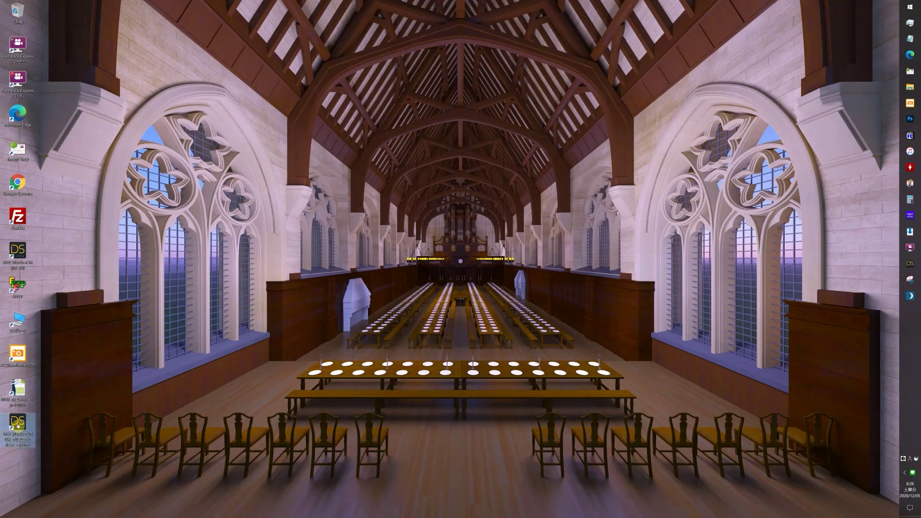
click(30, 441)
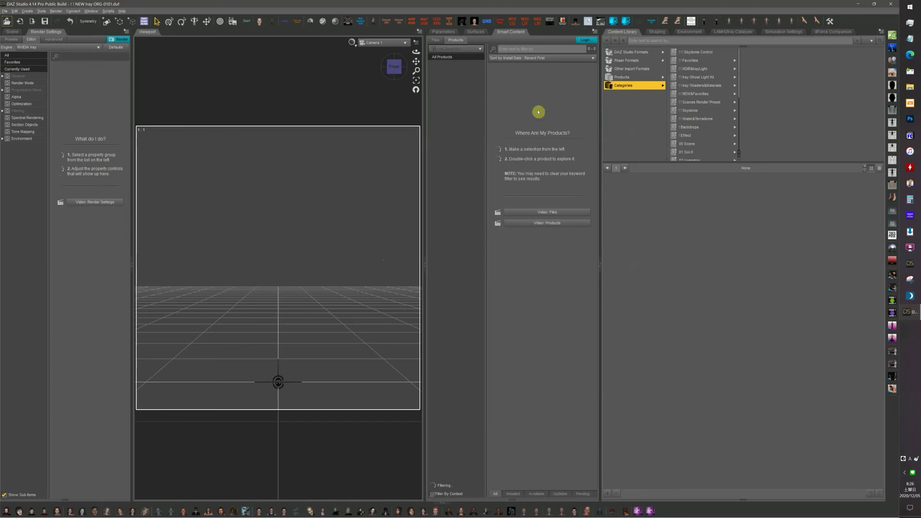
click(470, 56)
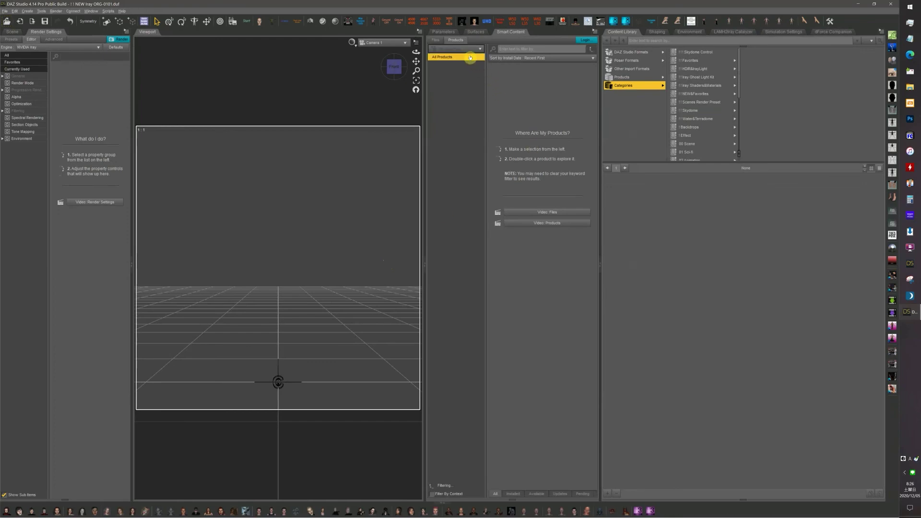